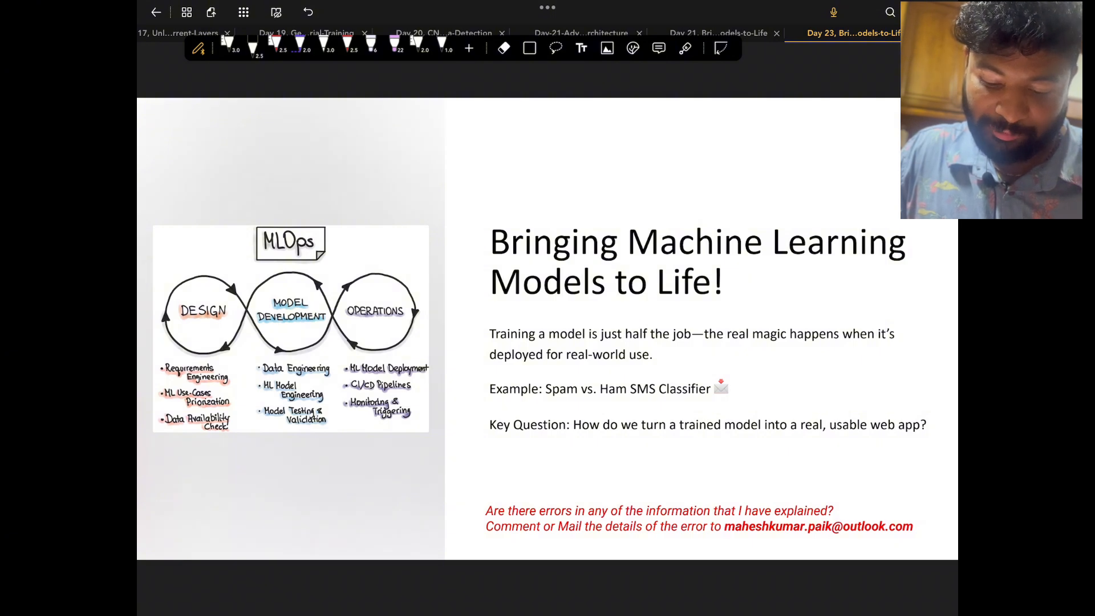
Circle the MLOps title and trace the Design, Model Development and Operations stage circles.
mouse_move(308, 206)
mouse_down()
mouse_move(257, 270)
mouse_move(312, 206)
mouse_up()
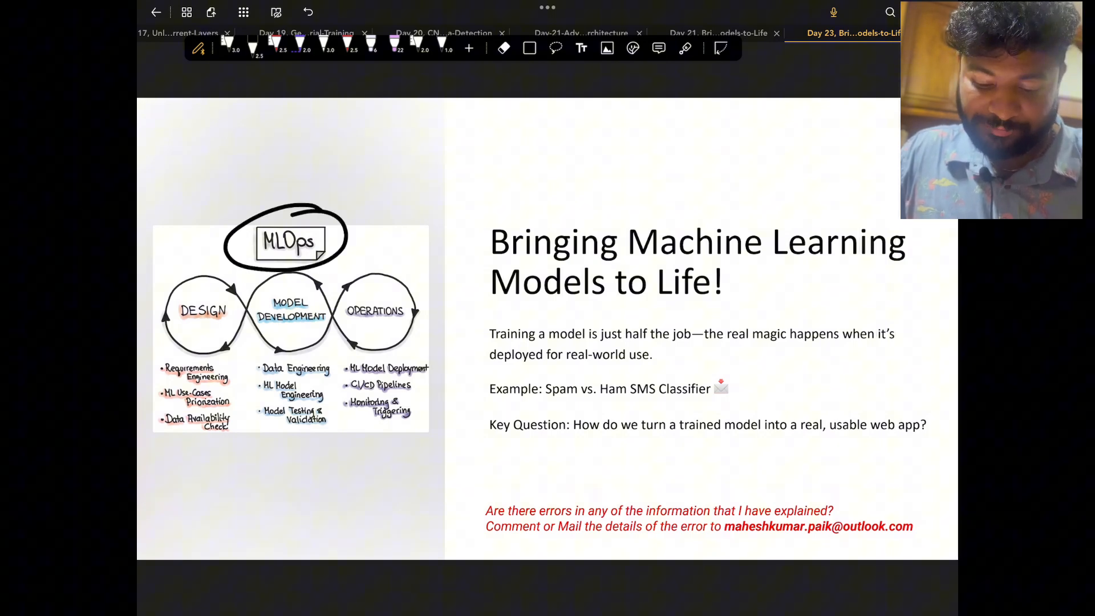
drag(171, 282, 225, 347)
mouse_move(291, 279)
mouse_down()
mouse_move(249, 343)
mouse_move(304, 278)
mouse_up()
mouse_move(342, 339)
mouse_down()
mouse_move(411, 334)
mouse_move(394, 282)
mouse_up()
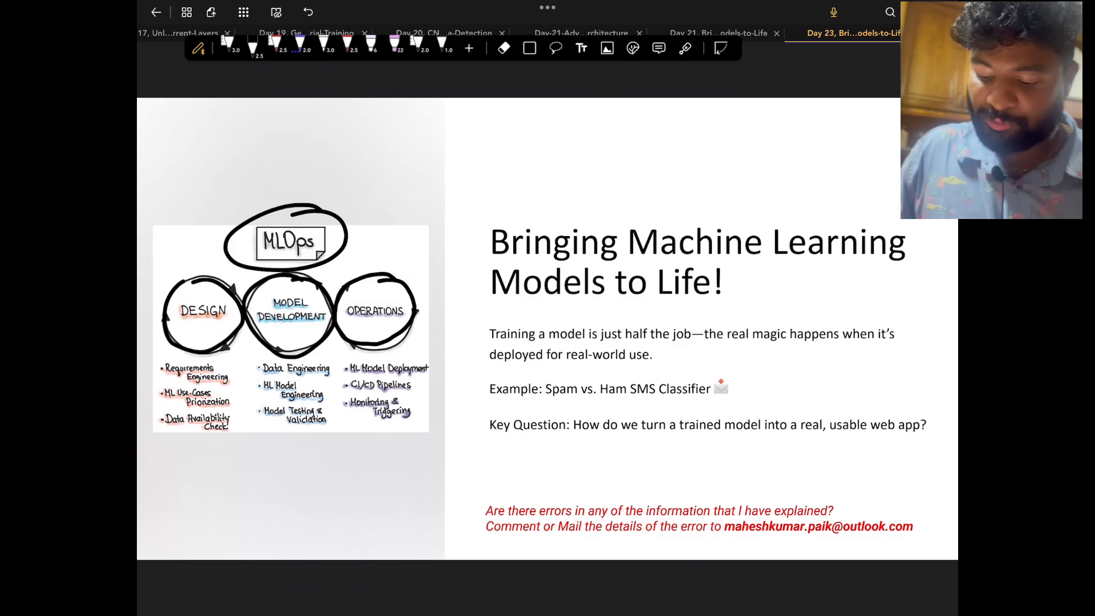
Underline the Spam vs. Ham example and error-reporting contact line, then advance to the next slide.
drag(544, 400, 710, 399)
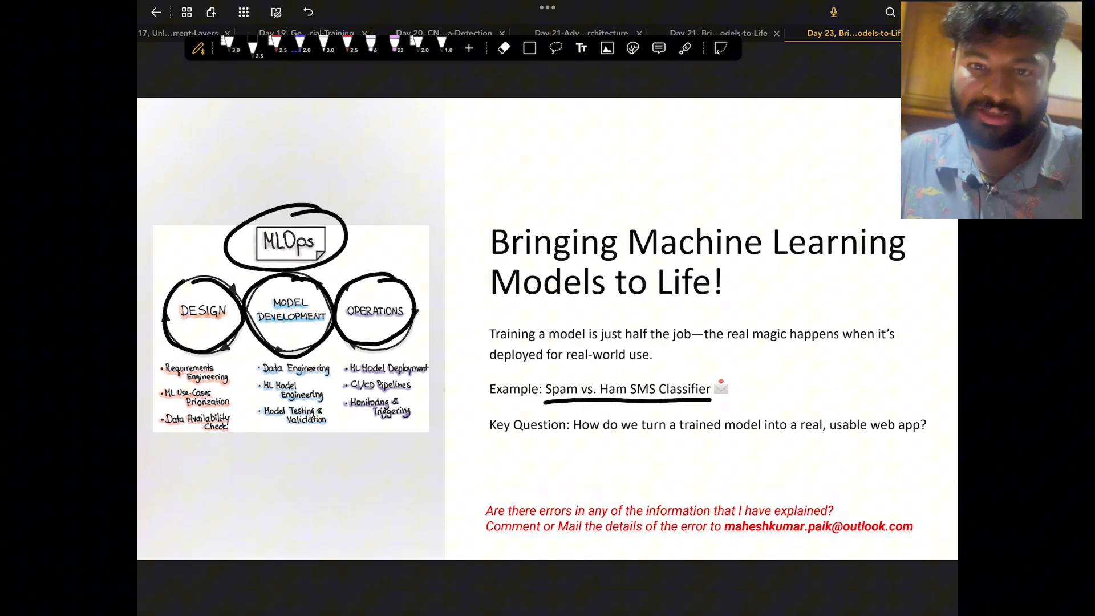
drag(721, 540, 903, 546)
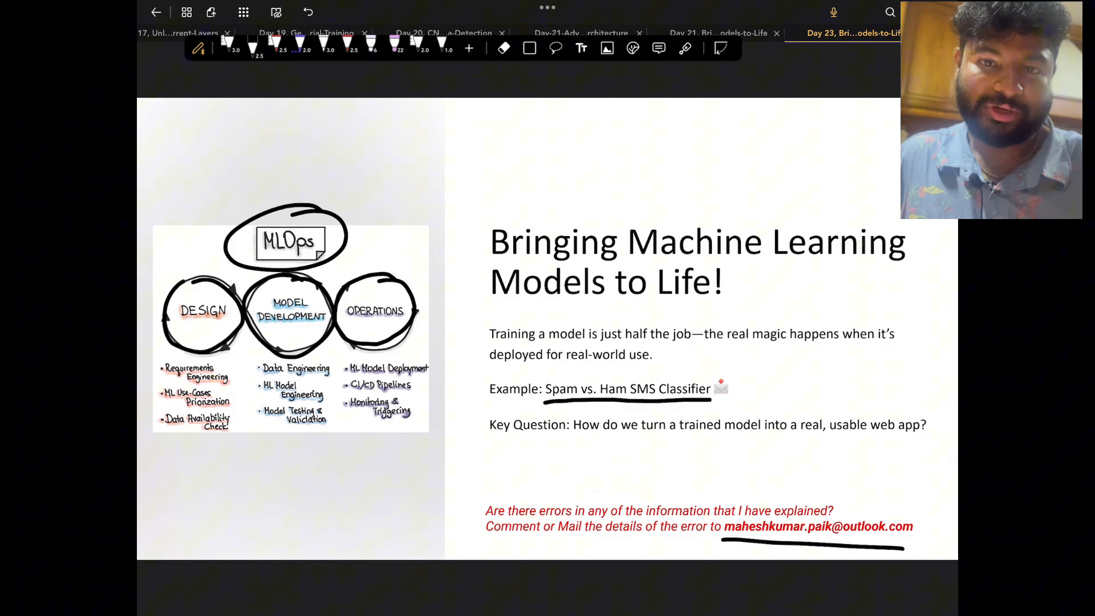
drag(771, 342, 257, 343)
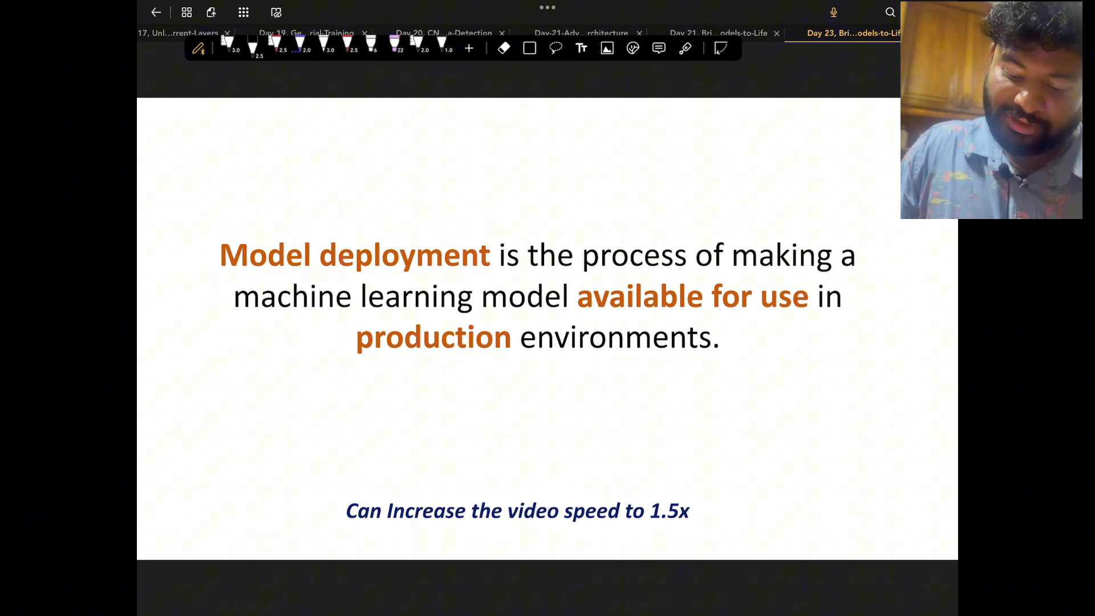
Underline 'Model deployment', 'machine learning' and 'production environments', writing DL alongside.
drag(235, 278, 461, 266)
drag(247, 326, 465, 319)
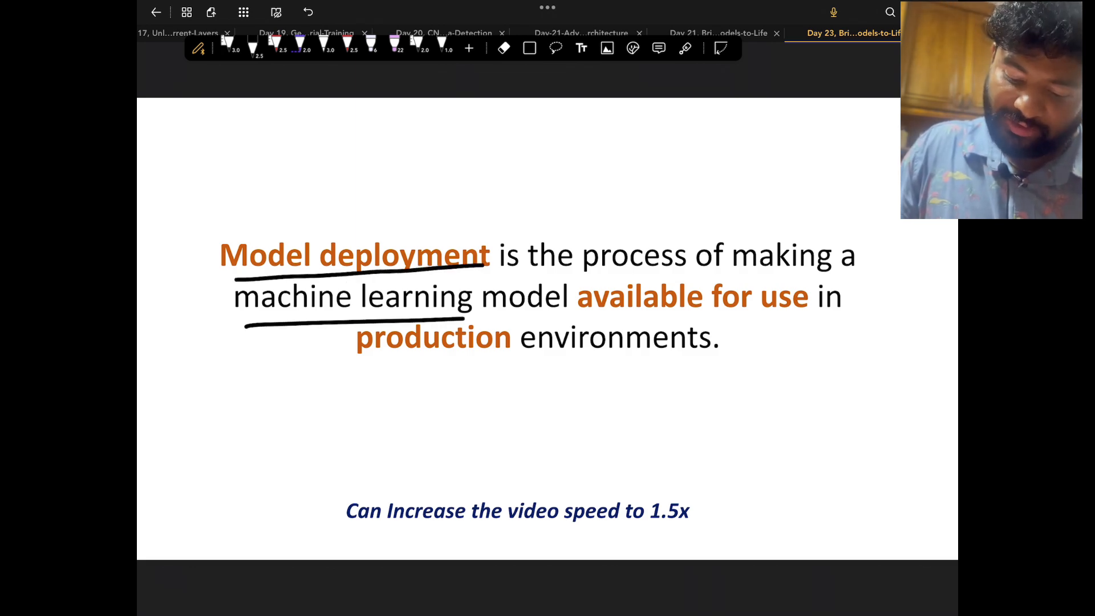
mouse_move(197, 368)
mouse_down()
mouse_move(237, 385)
mouse_move(309, 372)
mouse_move(714, 356)
mouse_up()
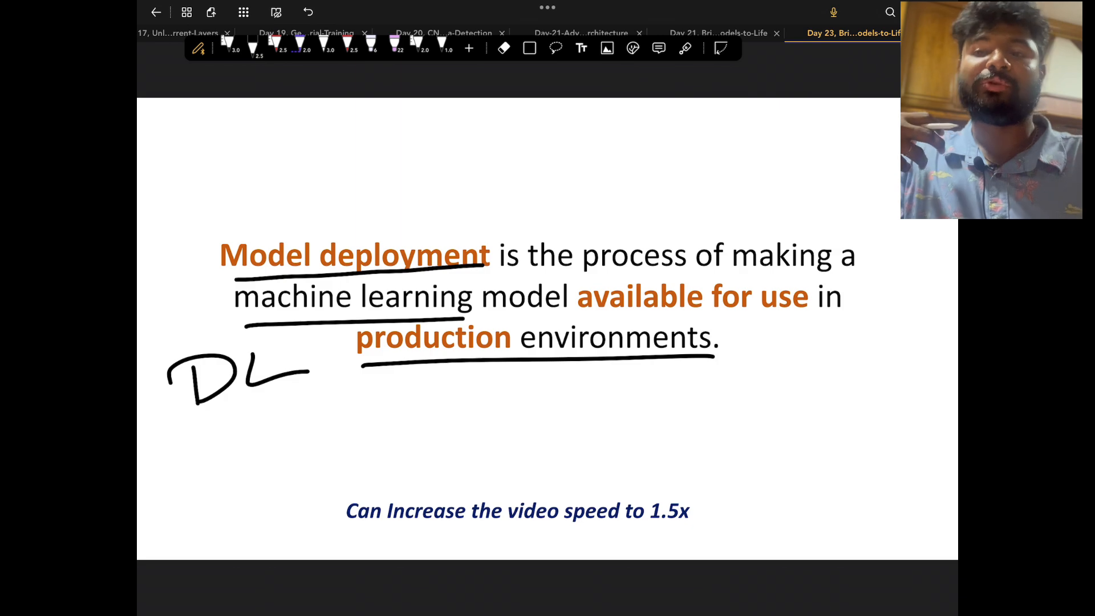
Add marks beside DL, underline the video speed note and move to the flowchart page.
click(373, 412)
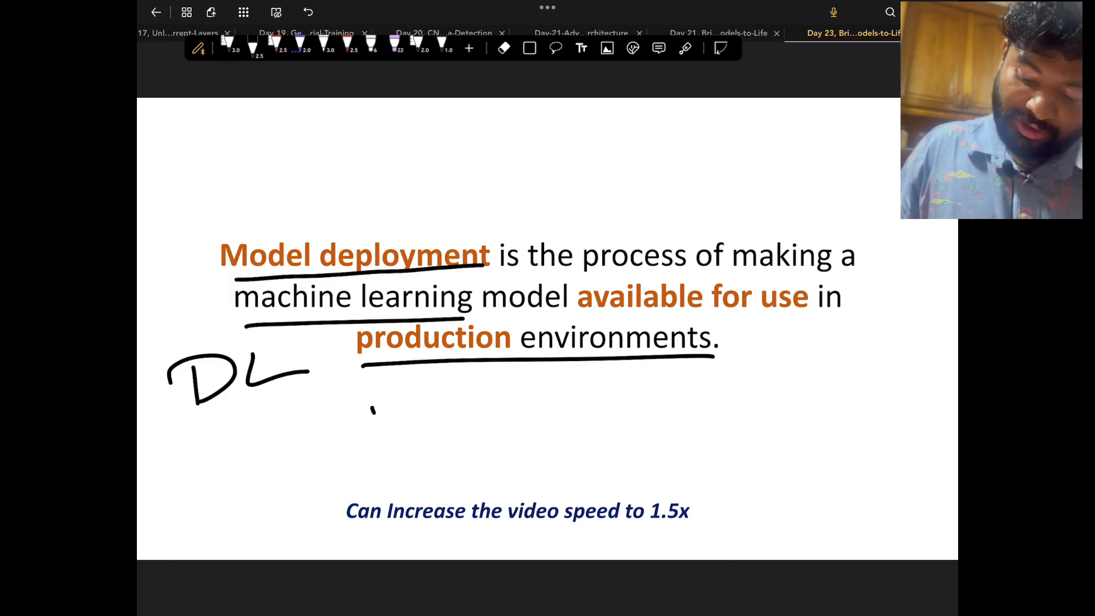
drag(373, 409, 355, 432)
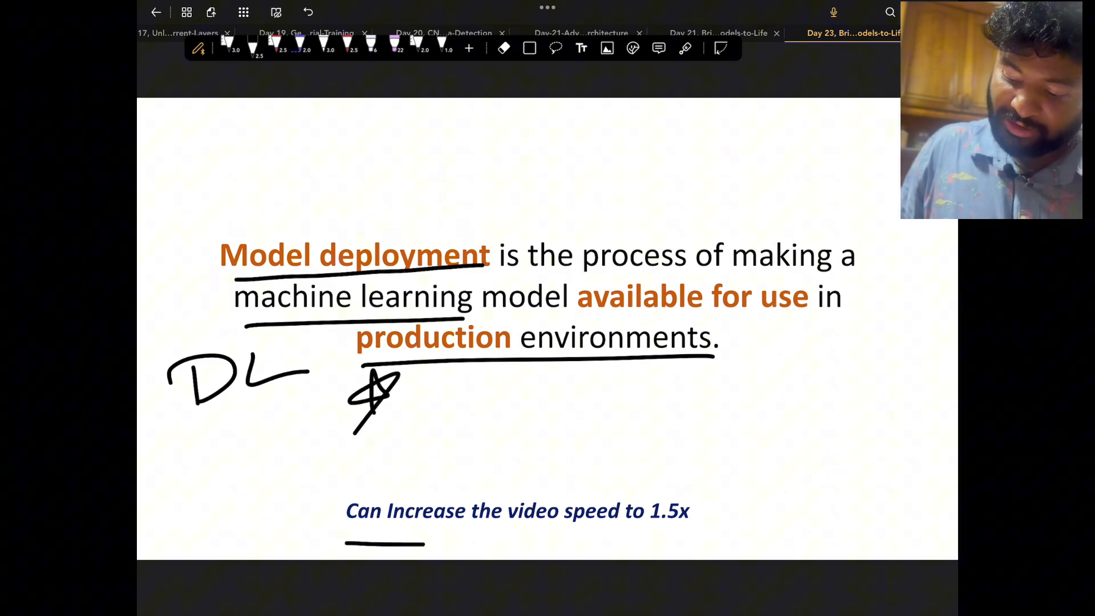
drag(346, 544, 702, 543)
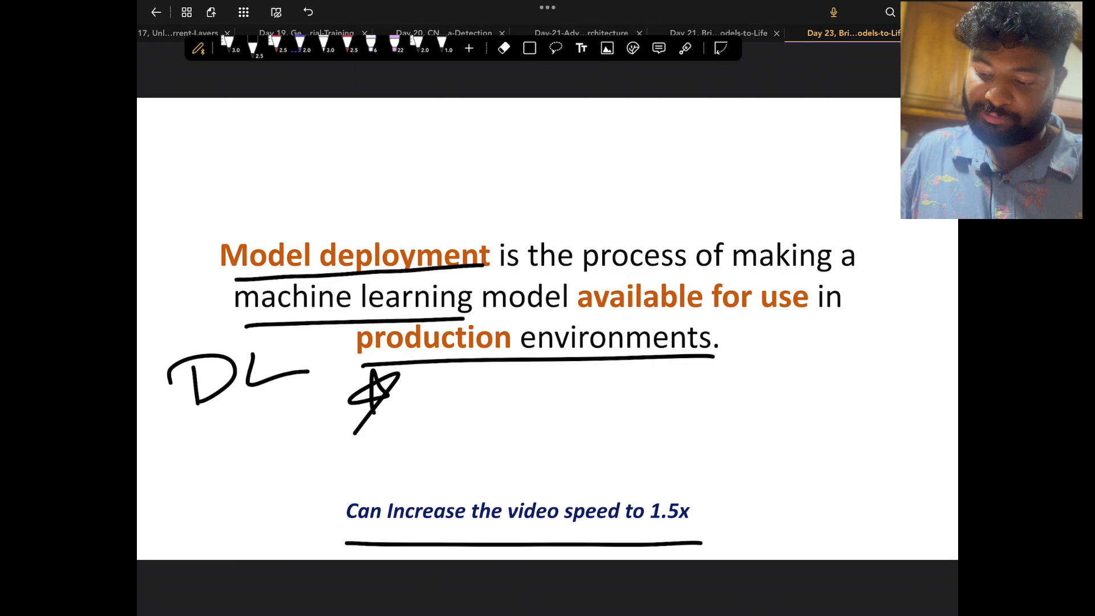
key(Page_Down)
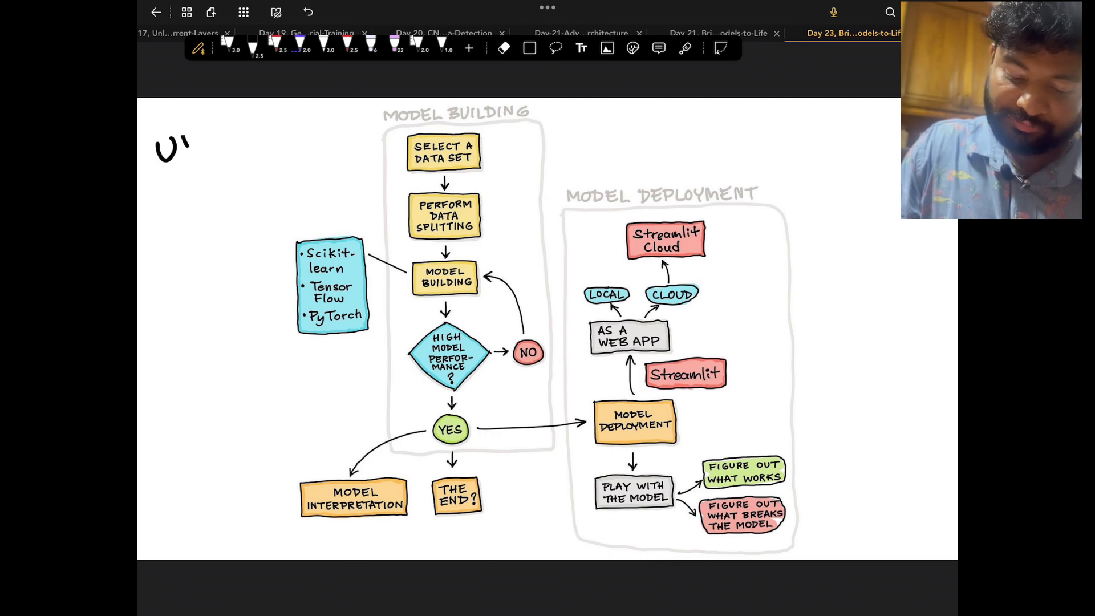
Handwrite the circled numbered steps 1-3 at top-left, ending with the word Transform.
mouse_move(166, 206)
mouse_down()
mouse_move(180, 171)
mouse_move(239, 171)
mouse_up()
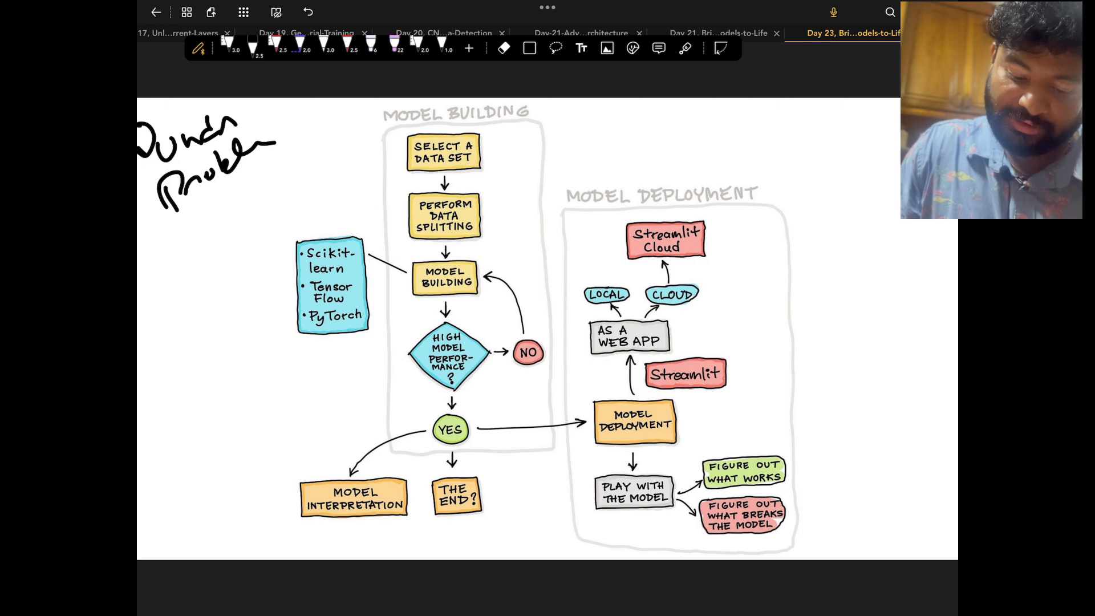
mouse_move(171, 232)
mouse_down()
mouse_move(154, 283)
mouse_move(206, 248)
mouse_up()
mouse_move(202, 227)
mouse_down()
mouse_move(227, 248)
mouse_move(244, 197)
mouse_up()
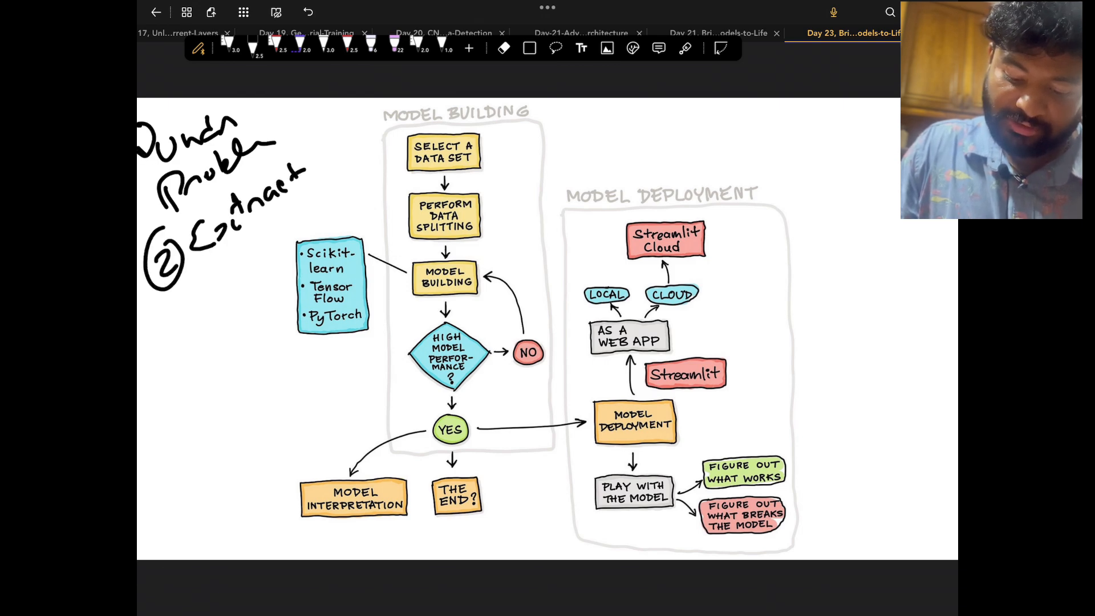
drag(172, 296, 158, 355)
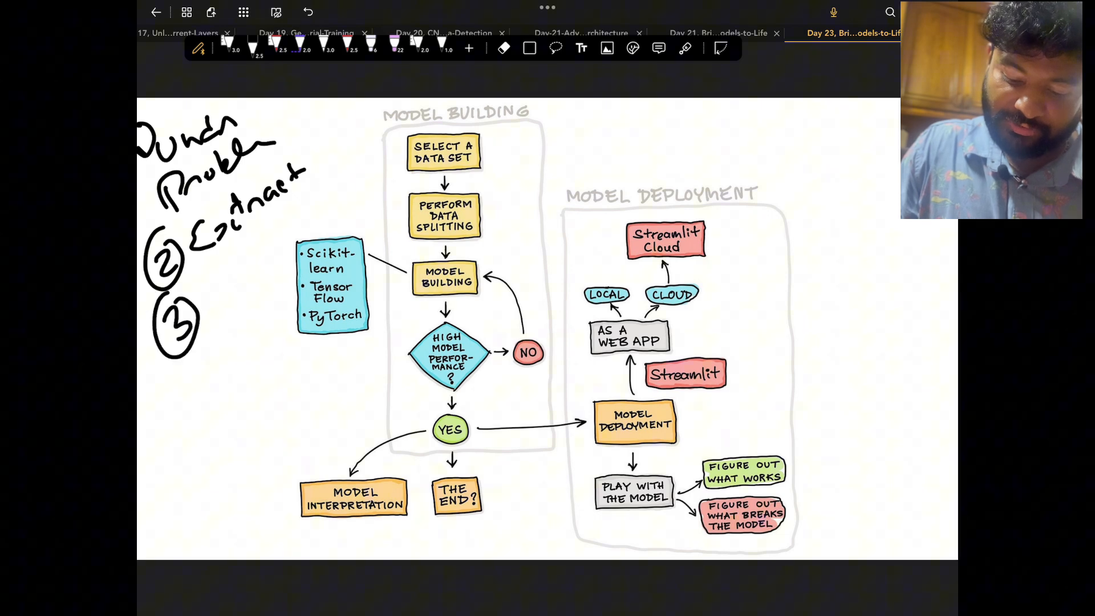
drag(210, 279, 206, 308)
drag(197, 256, 215, 305)
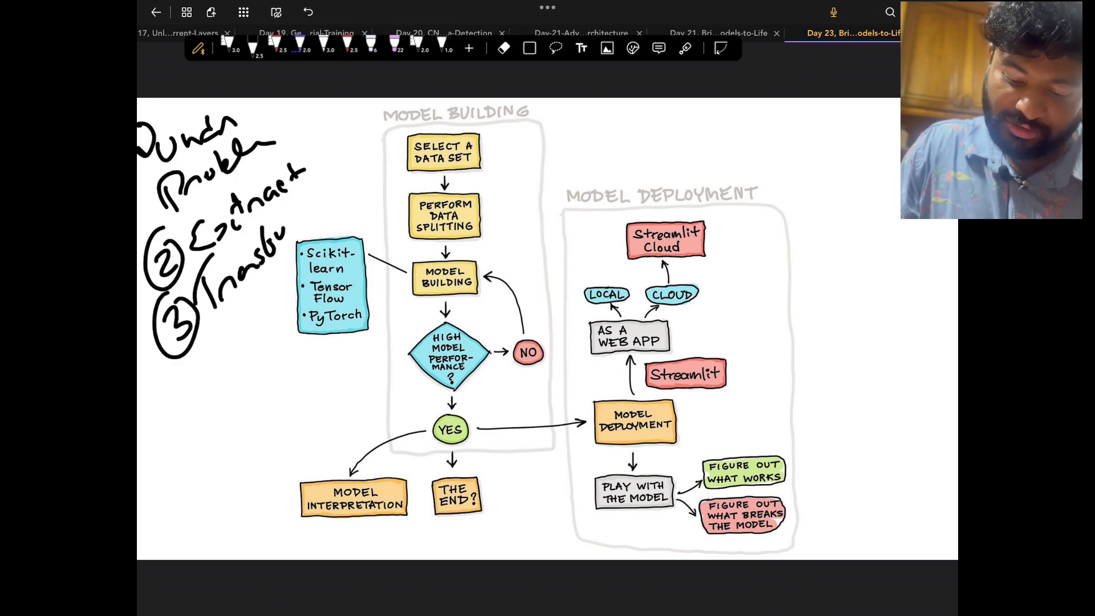
drag(291, 227, 332, 206)
Circle the MODEL BUILDING title and mark lines beside and under the model building loop.
drag(532, 99, 590, 107)
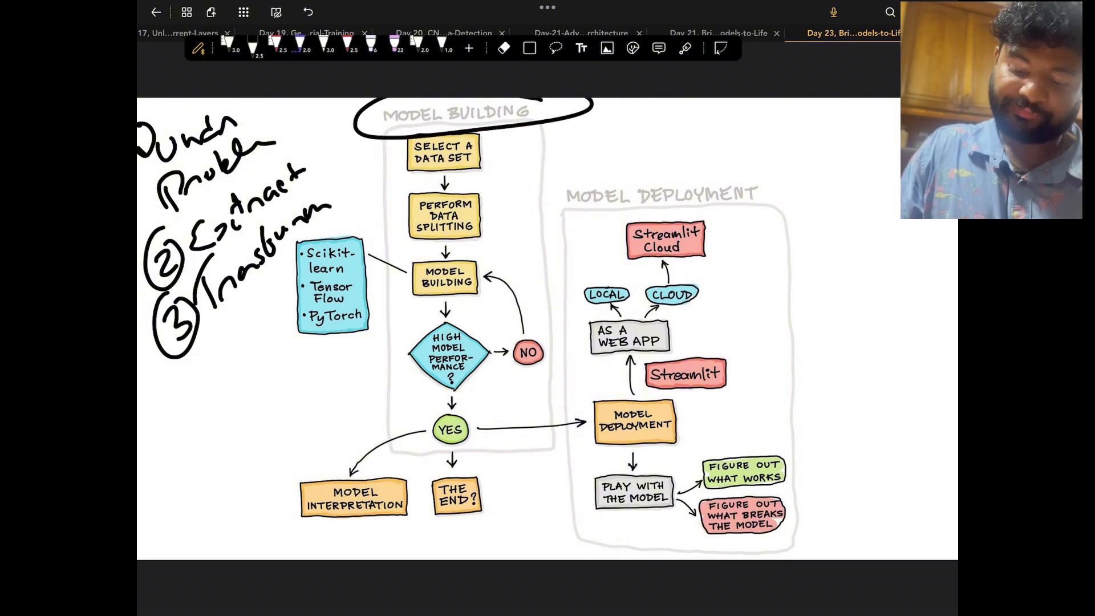
drag(500, 169, 538, 310)
drag(403, 305, 498, 298)
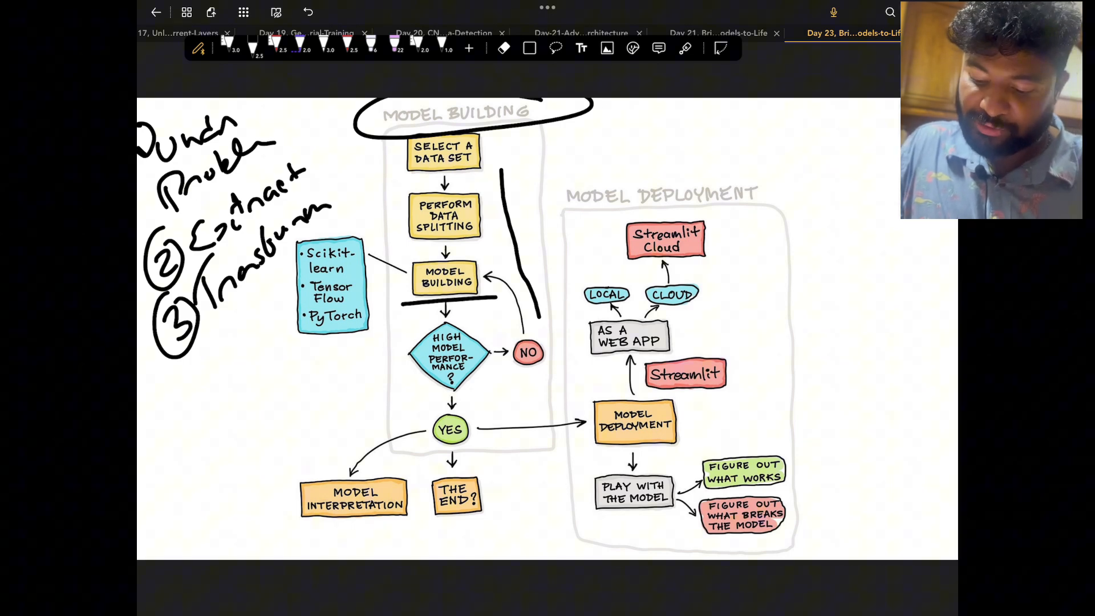
Circle MODEL DEPLOYMENT, AS A WEB APP, LOCAL and CLOUD, starring the Streamlit box.
drag(691, 404, 633, 386)
mouse_move(634, 388)
mouse_down()
mouse_move(669, 447)
mouse_move(694, 418)
mouse_up()
mouse_move(745, 351)
mouse_down()
mouse_move(745, 374)
mouse_move(753, 360)
mouse_move(742, 377)
mouse_up()
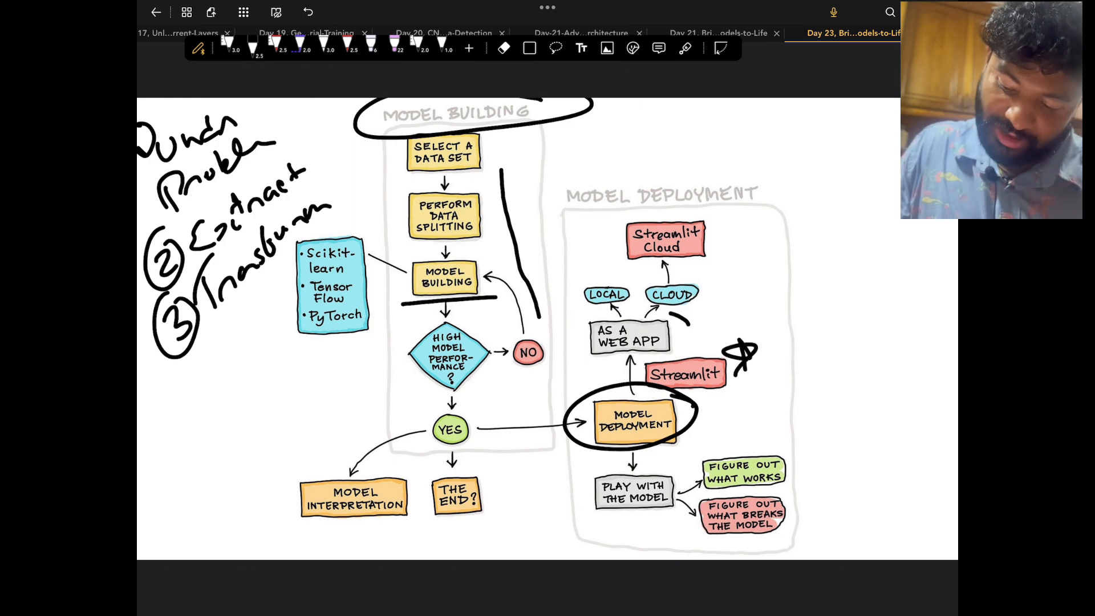
drag(685, 323, 700, 342)
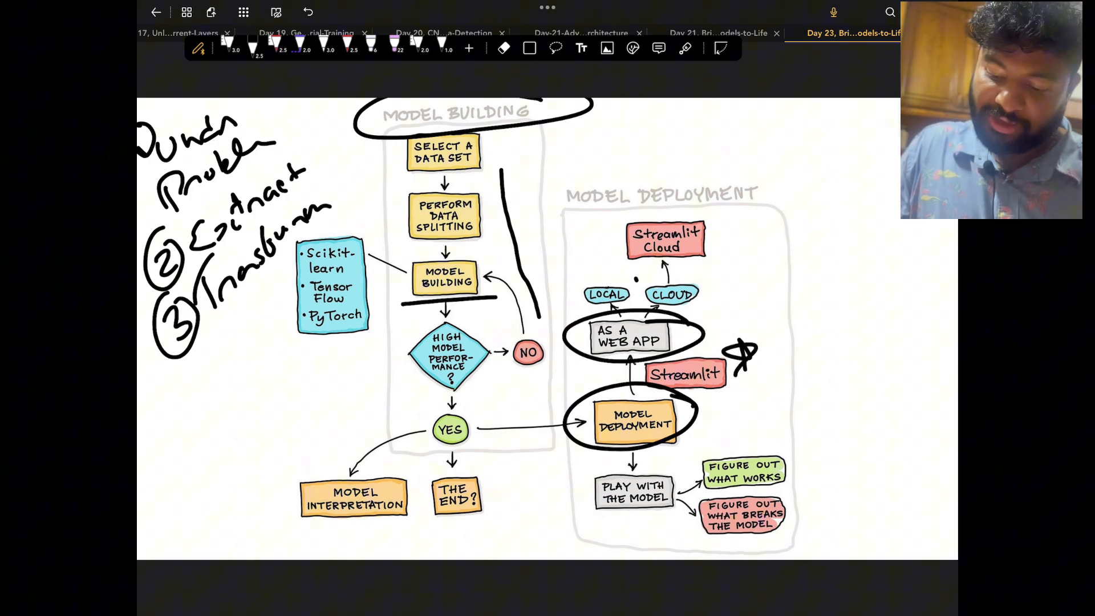
drag(637, 280, 638, 309)
drag(719, 277, 642, 282)
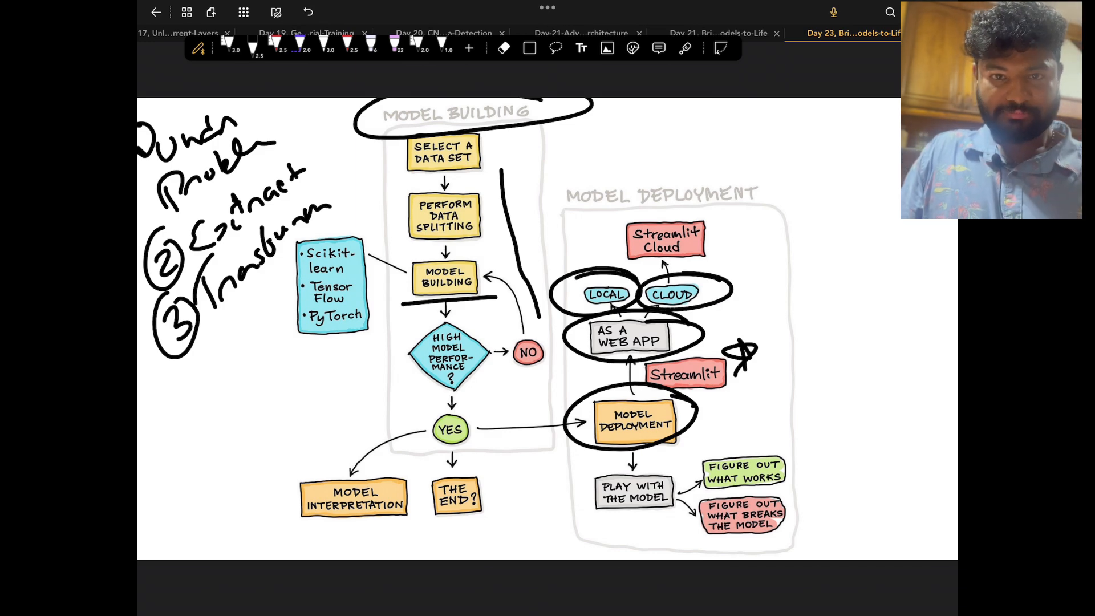
scroll(548, 330, right, 5)
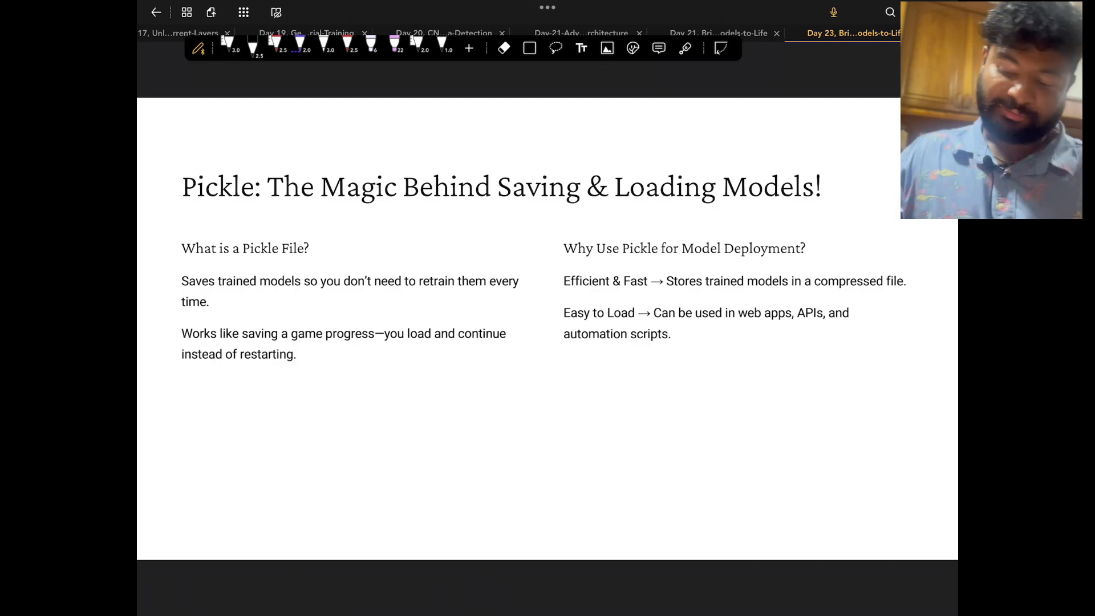
scroll(548, 342, right, 5)
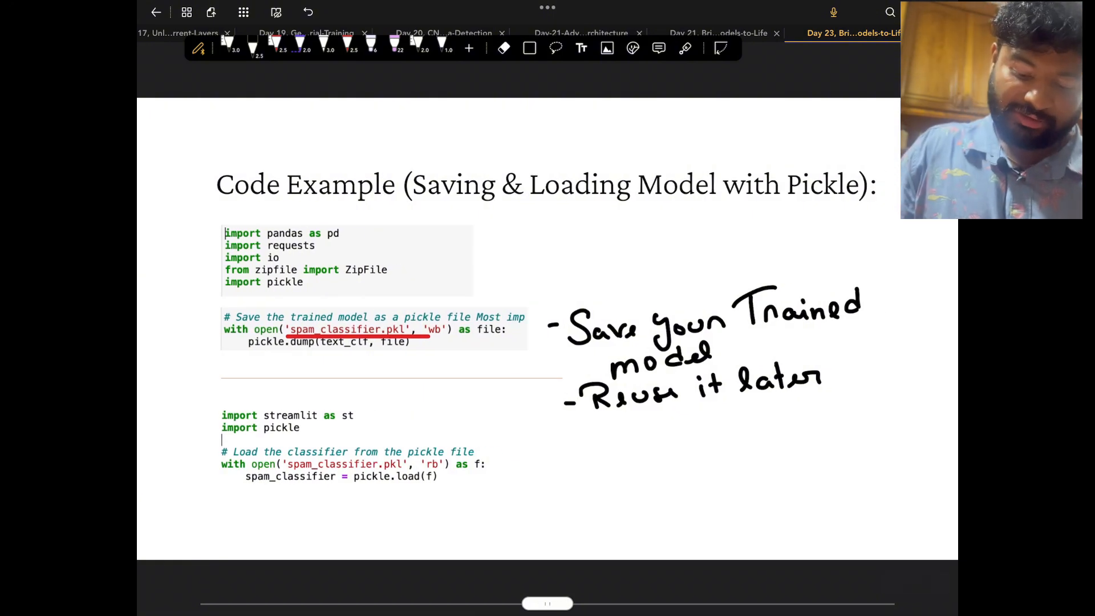
mouse_move(225, 218)
mouse_down()
mouse_move(199, 329)
mouse_move(250, 372)
mouse_up()
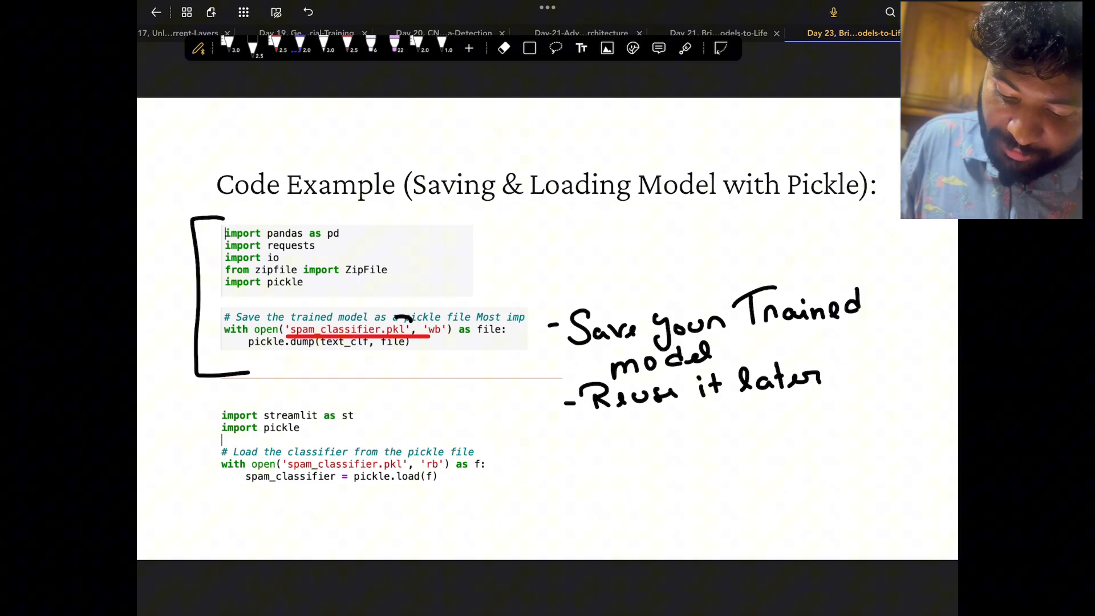
Circle the .pkl extension and bracket the lower loading code block.
drag(404, 318, 409, 339)
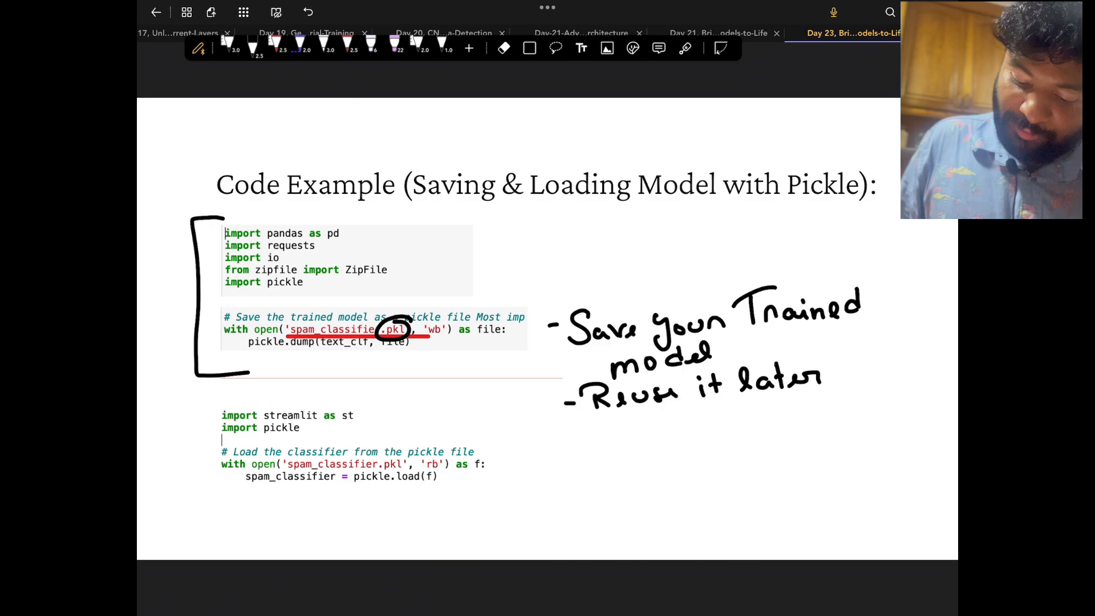
drag(224, 398, 238, 495)
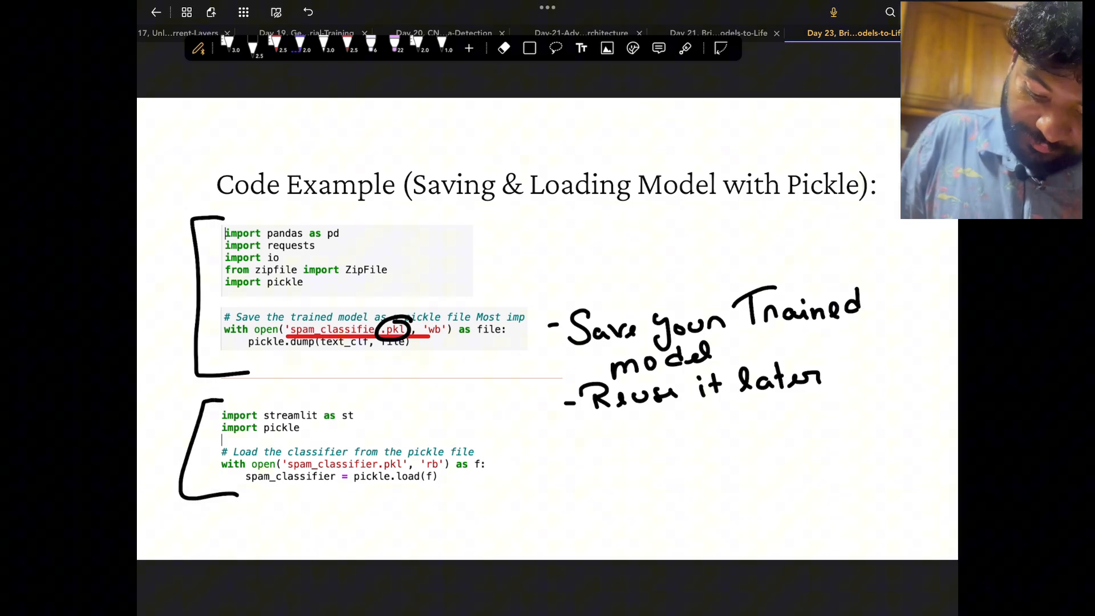
drag(160, 283, 171, 318)
Number the code blocks 1 and 2 and underline the file name in the loading code.
drag(159, 417, 180, 436)
mouse_move(172, 396)
mouse_down()
mouse_move(197, 440)
mouse_move(165, 398)
mouse_up()
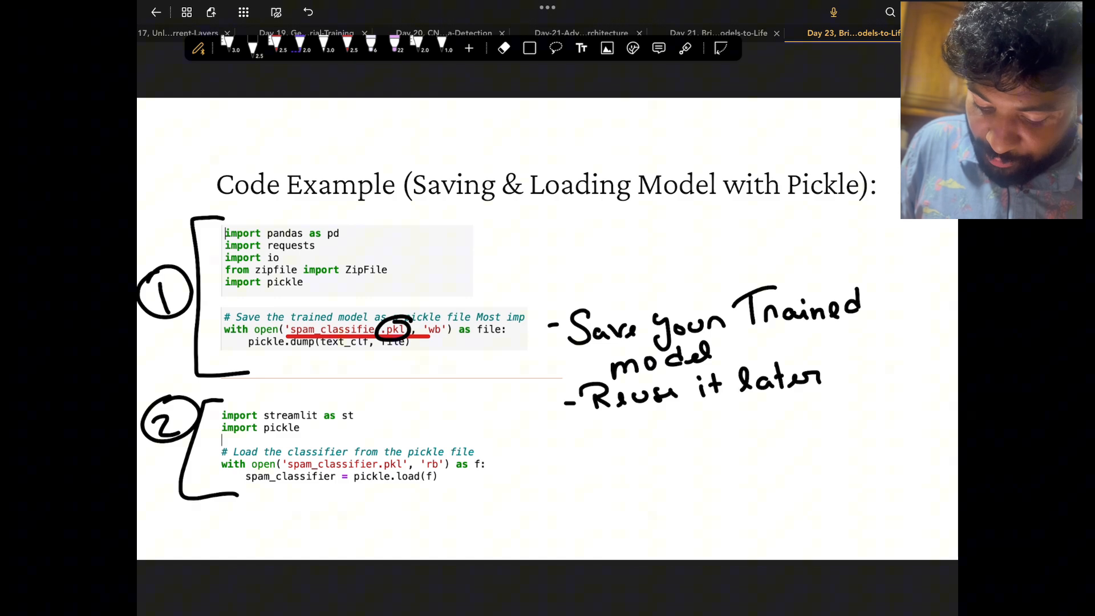
drag(254, 471, 409, 469)
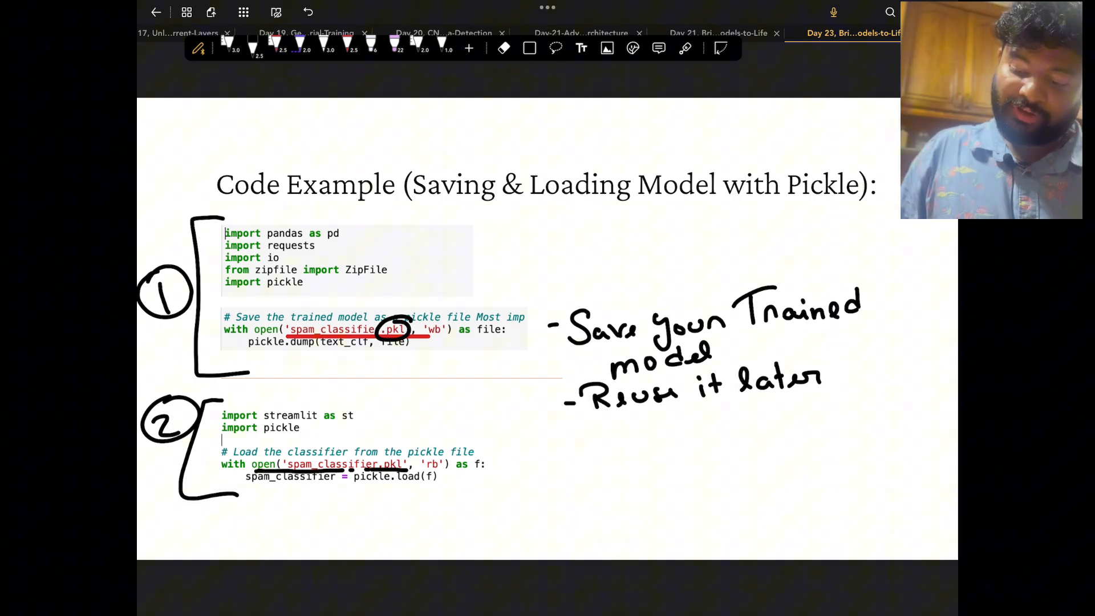
Handwrite 'Web app' above the Streamlit title, underline it and swipe to the next slide.
key(Right)
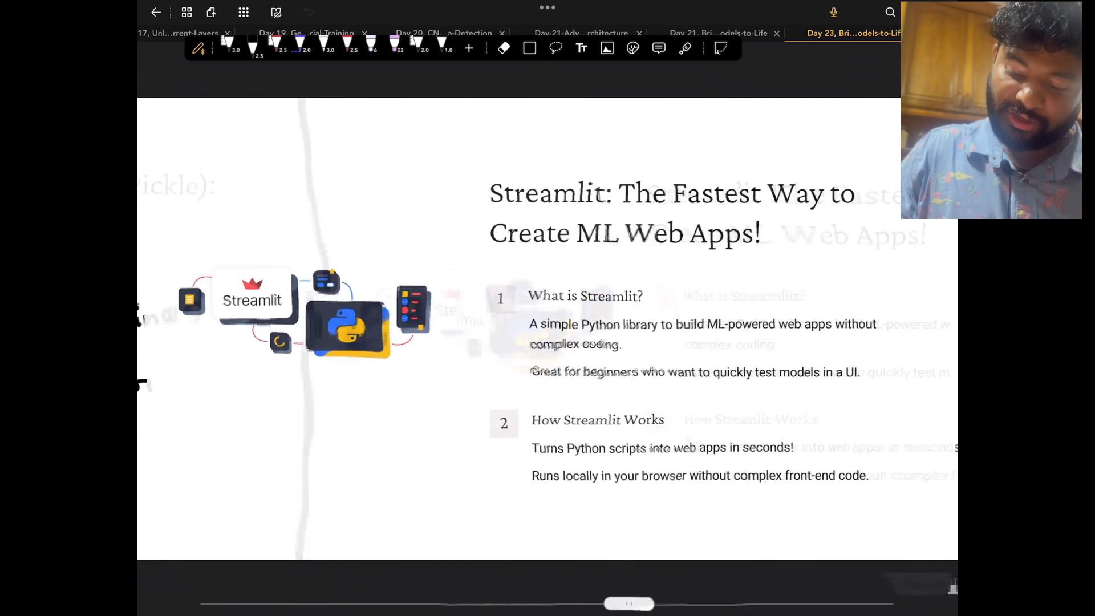
drag(556, 139, 726, 98)
drag(588, 175, 750, 137)
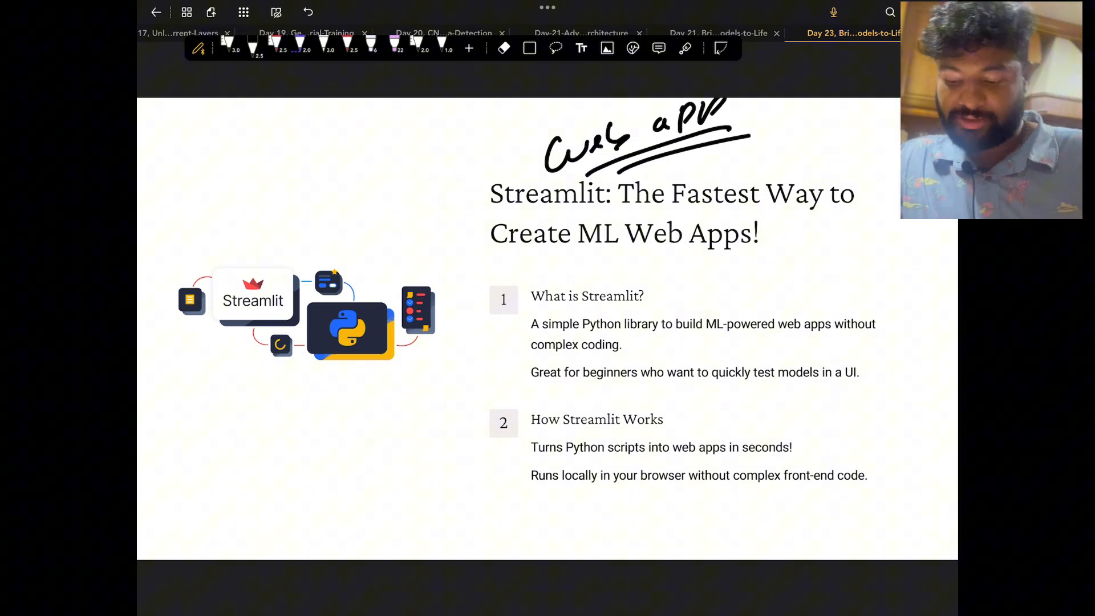
drag(770, 342, 342, 342)
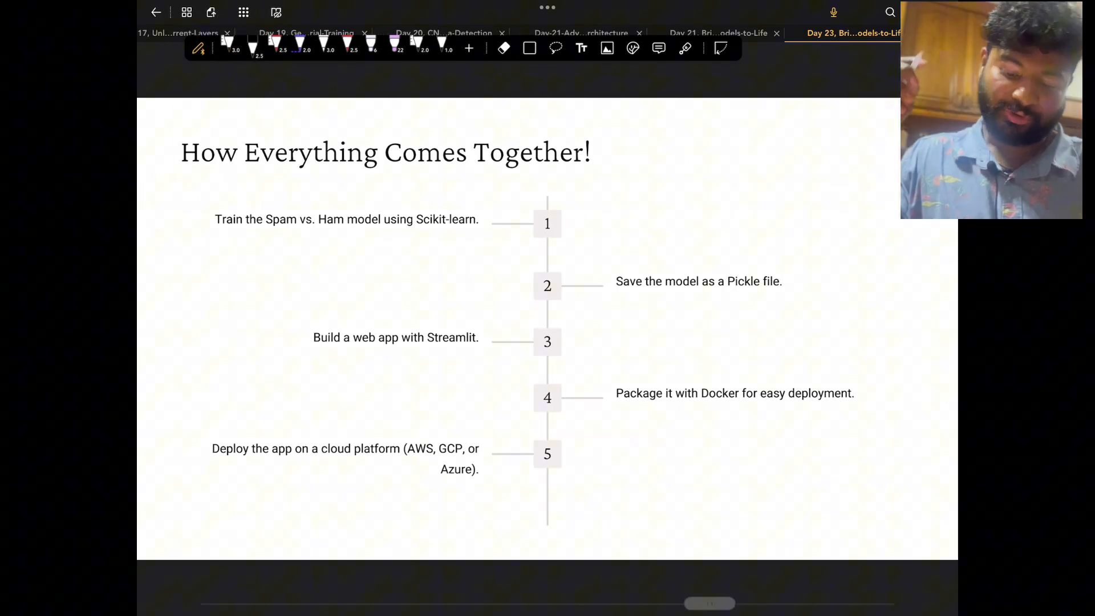
mouse_move(447, 193)
mouse_down()
mouse_move(455, 198)
mouse_move(376, 198)
mouse_up()
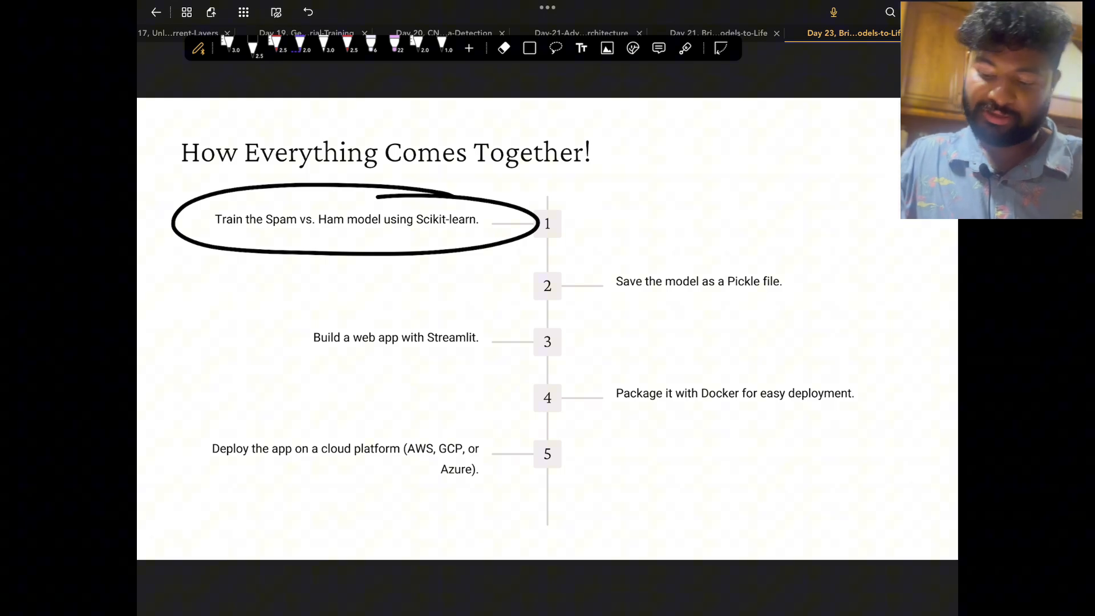
Circle the Pickle and Streamlit steps and write an underlined 'call the Pickle' note.
mouse_move(789, 252)
mouse_down()
mouse_move(686, 329)
mouse_move(746, 237)
mouse_up()
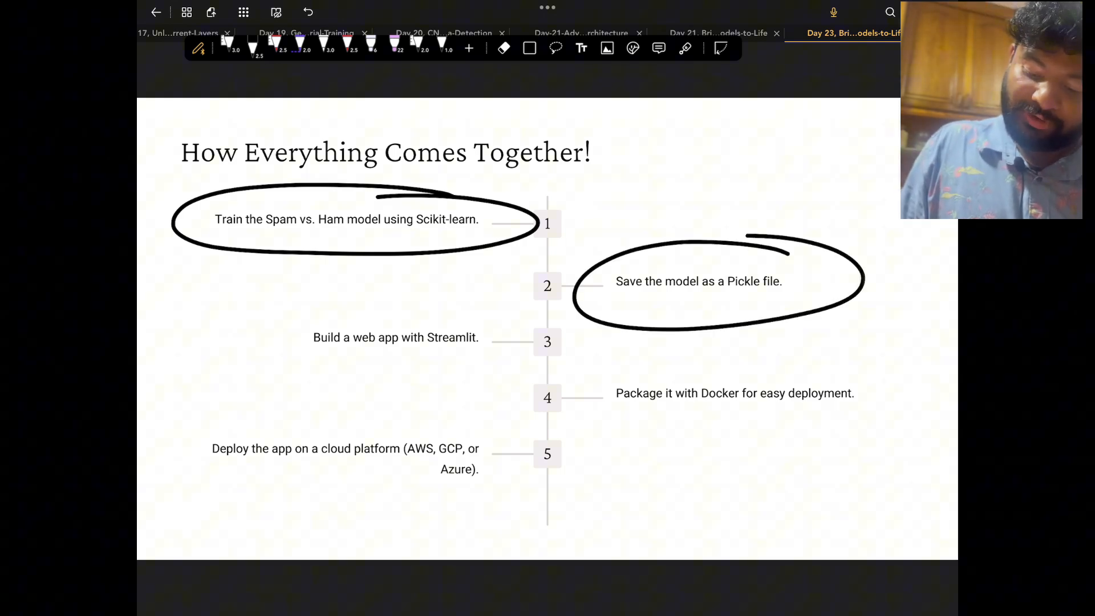
mouse_move(511, 324)
mouse_down()
mouse_move(382, 299)
mouse_move(512, 343)
mouse_move(490, 302)
mouse_up()
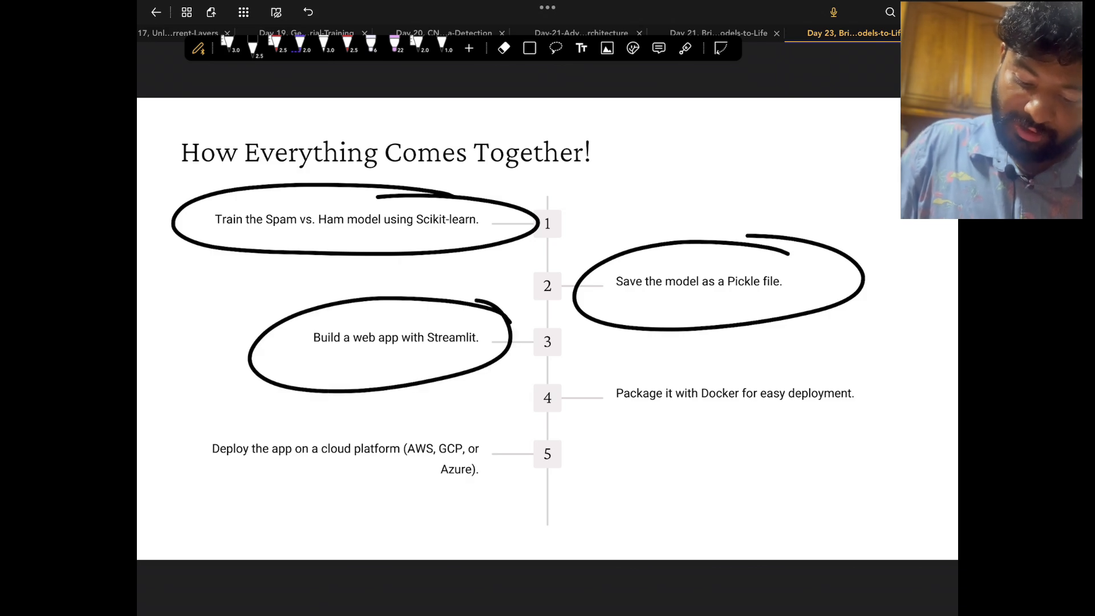
drag(186, 315, 169, 340)
mouse_move(205, 313)
mouse_down()
mouse_move(197, 327)
mouse_move(238, 301)
mouse_up()
mouse_move(171, 363)
mouse_down()
mouse_move(153, 385)
mouse_move(197, 359)
mouse_move(218, 328)
mouse_up()
mouse_move(216, 329)
mouse_down()
mouse_move(233, 344)
mouse_move(264, 318)
mouse_up()
mouse_move(268, 291)
mouse_down()
mouse_move(279, 316)
mouse_move(300, 296)
mouse_up()
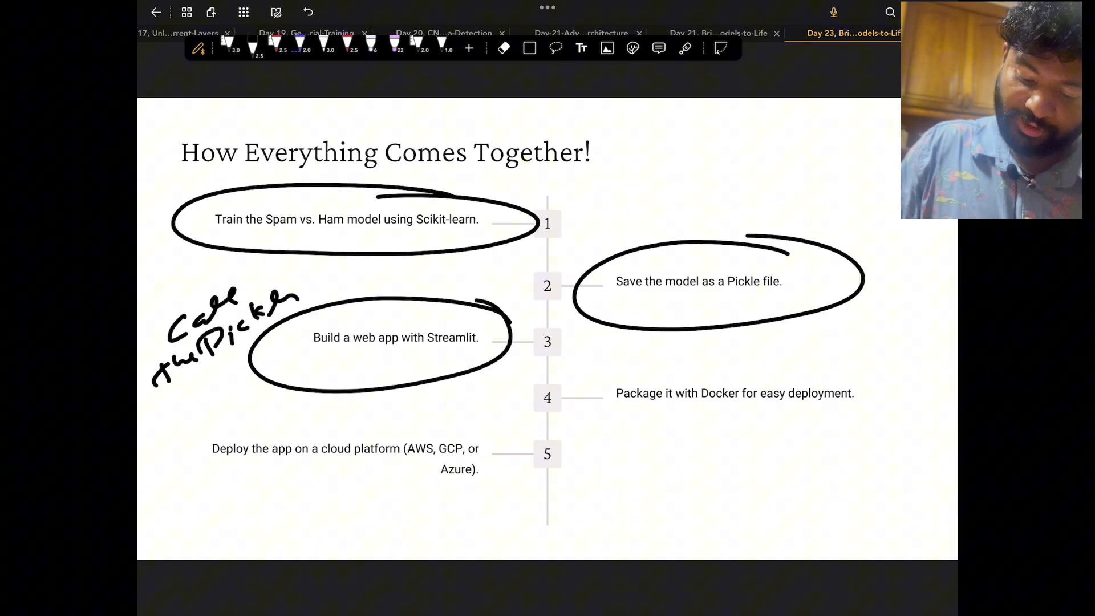
drag(251, 344, 219, 368)
drag(243, 360, 215, 377)
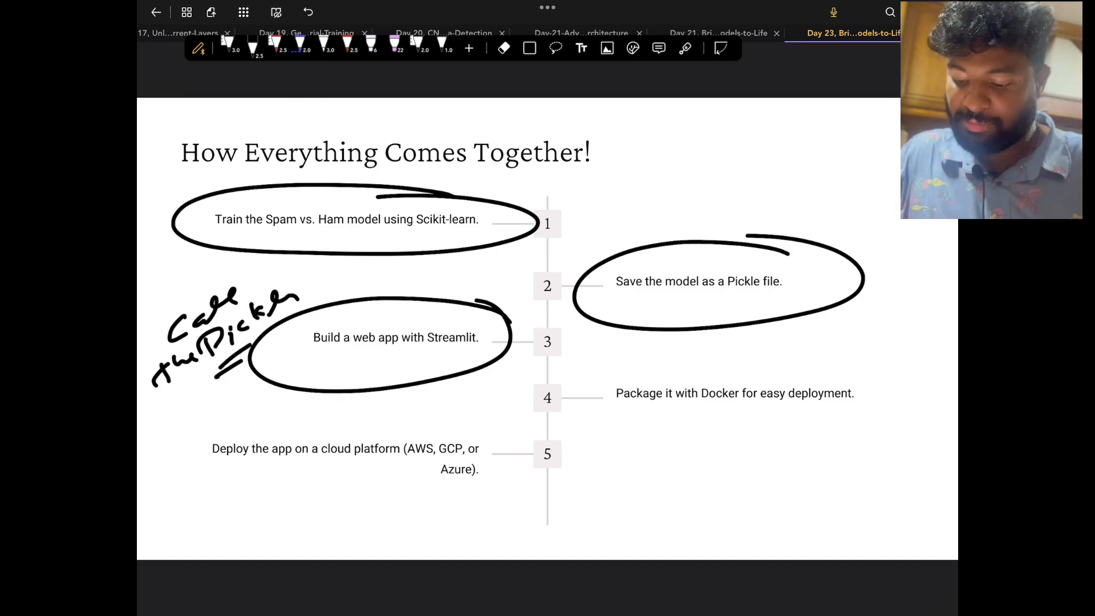
Circle the Docker and cloud steps and draw a purple dashed divider between steps 3 and 4.
mouse_move(888, 374)
mouse_down()
mouse_move(576, 414)
mouse_move(887, 373)
mouse_up()
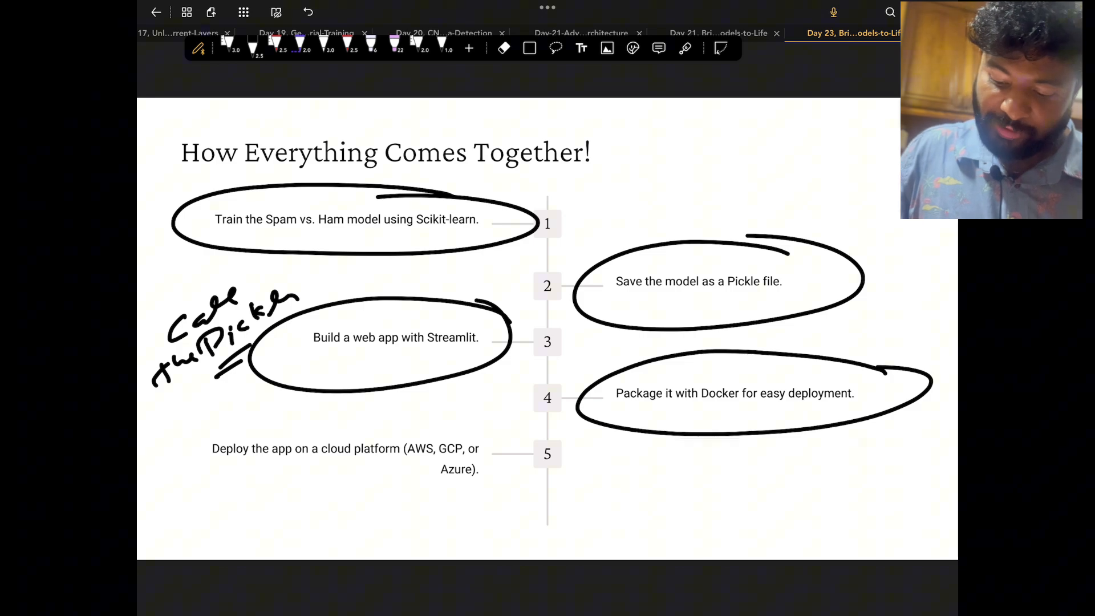
mouse_move(505, 435)
mouse_down()
mouse_move(416, 511)
mouse_move(466, 407)
mouse_up()
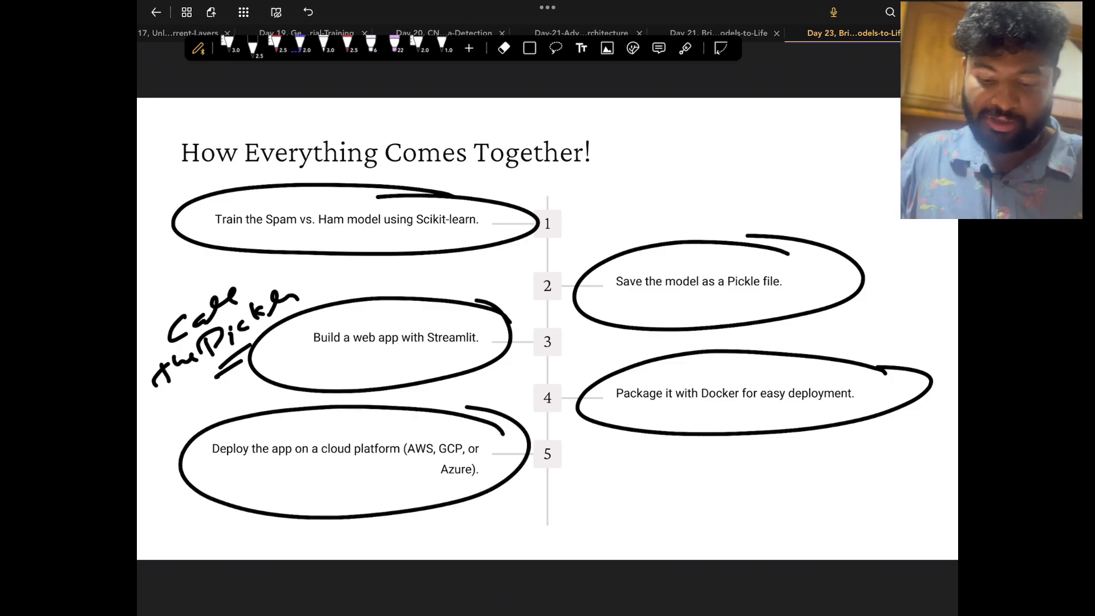
click(301, 48)
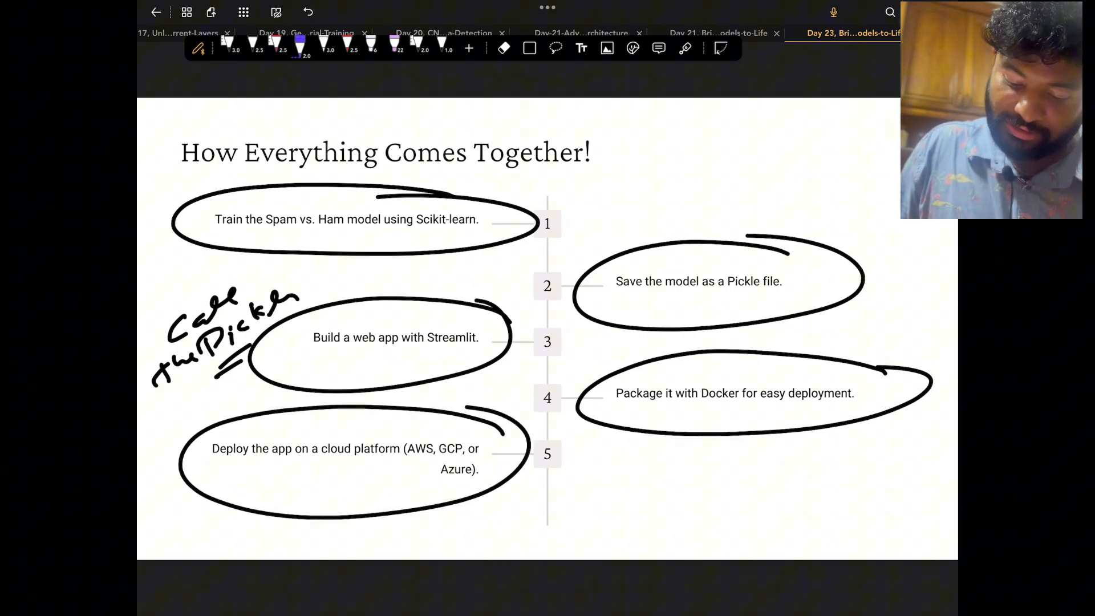
drag(149, 423, 939, 334)
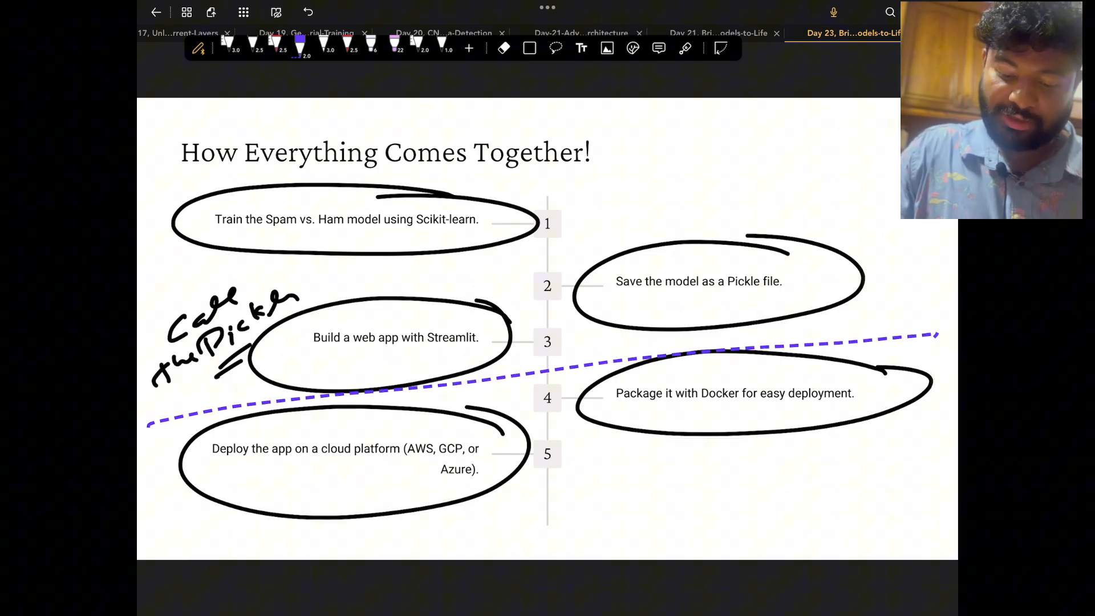
click(255, 48)
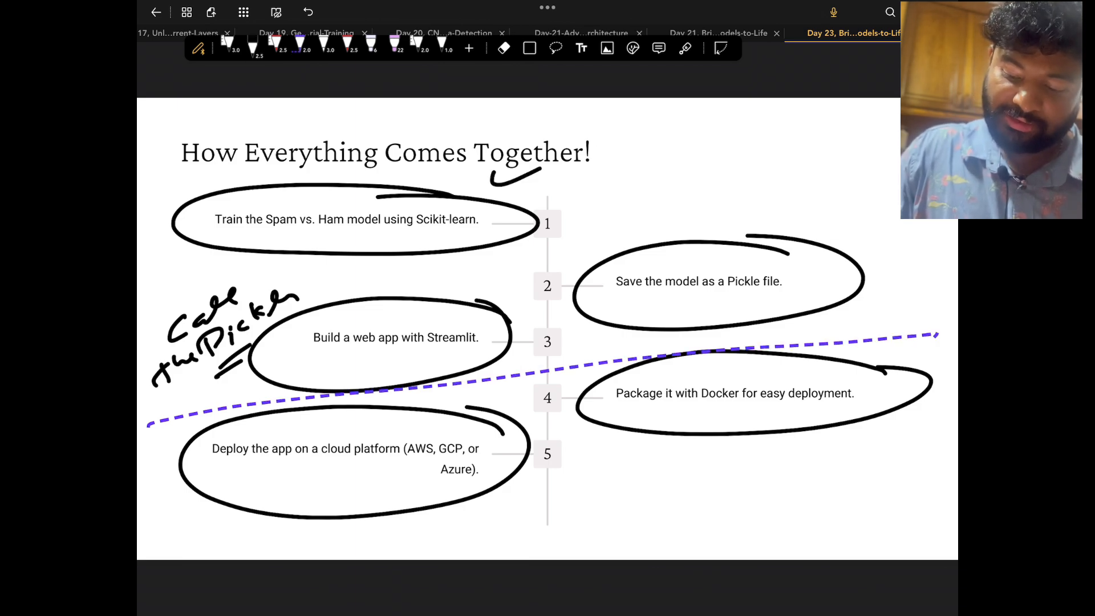
Tick the title and steps 1 and 2, then move to the Let's See It in Action! slide.
drag(493, 176, 626, 135)
drag(719, 219, 826, 187)
drag(486, 279, 593, 242)
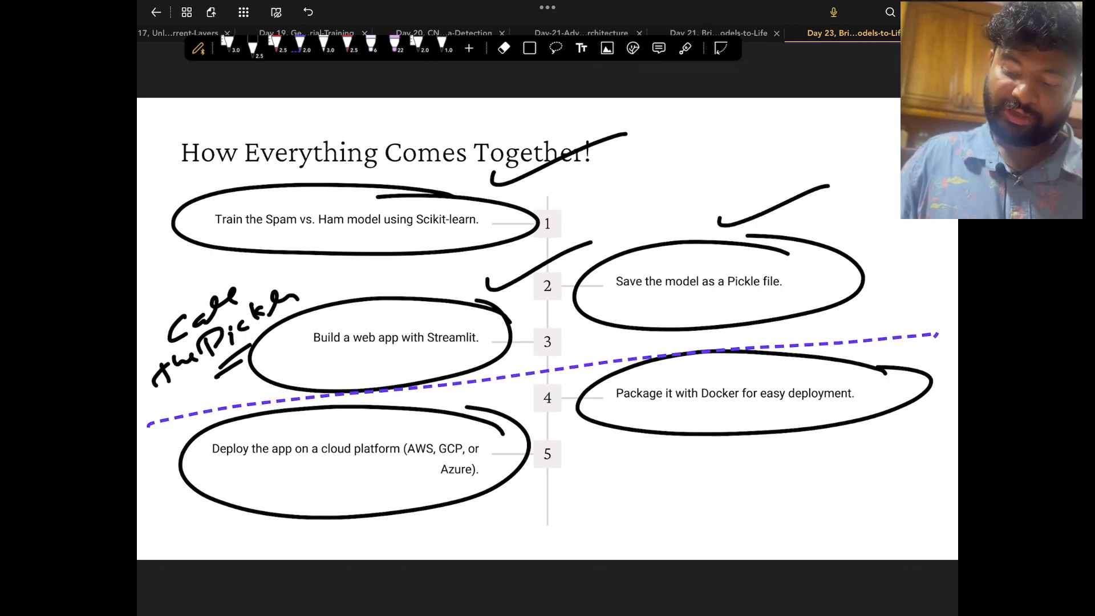
drag(771, 342, 257, 342)
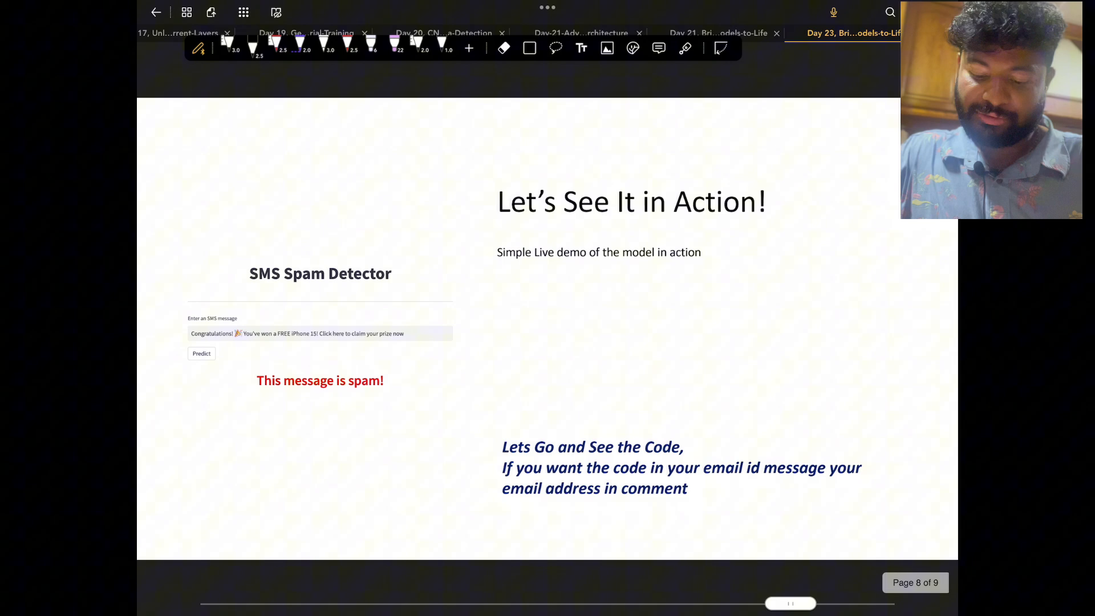
Box the SMS Spam Detector screenshot, underline its title and tick 'This message is spam!'.
mouse_move(184, 231)
mouse_down()
mouse_move(469, 214)
mouse_move(159, 240)
mouse_up()
mouse_move(233, 291)
mouse_down()
mouse_move(421, 282)
mouse_move(411, 327)
mouse_move(438, 327)
mouse_up()
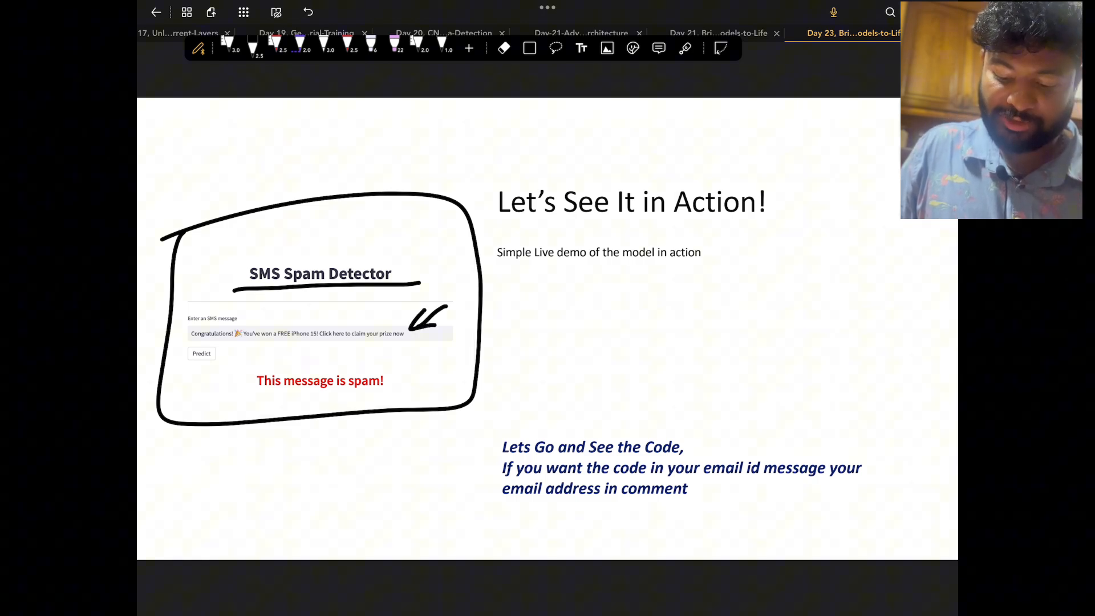
drag(401, 373, 488, 363)
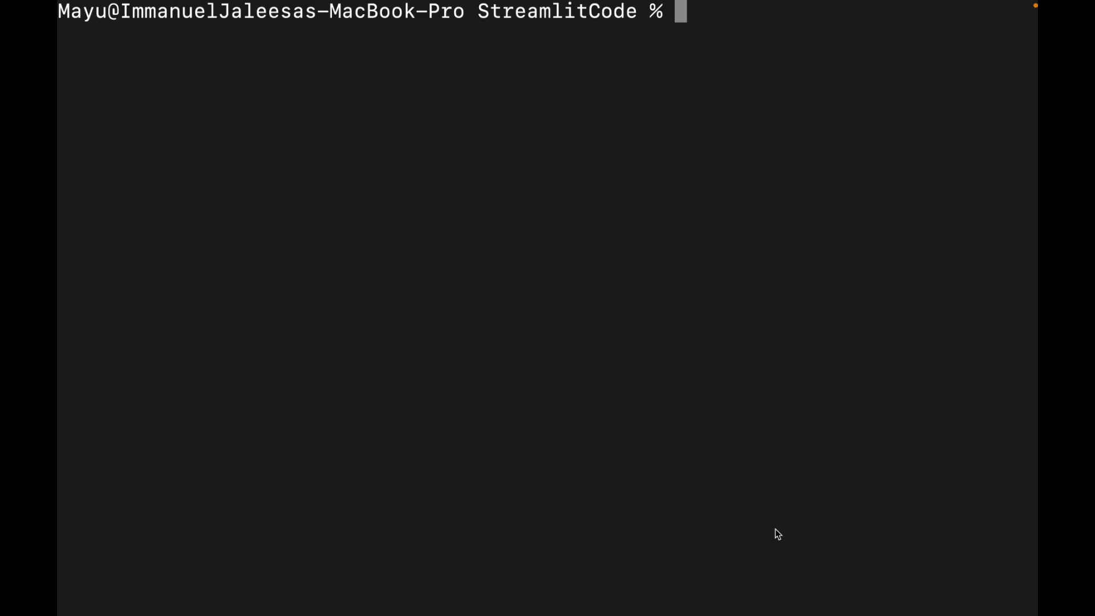
Recall 'jupyter notebook' from history and run it to launch the notebook server.
key(Up)
key(Up)
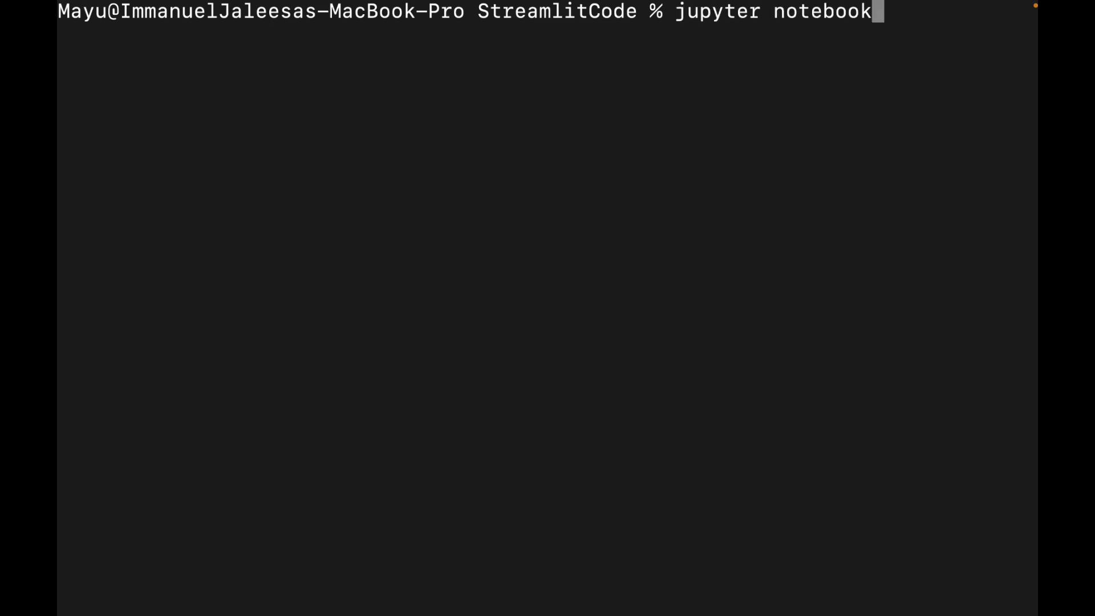
key(Return)
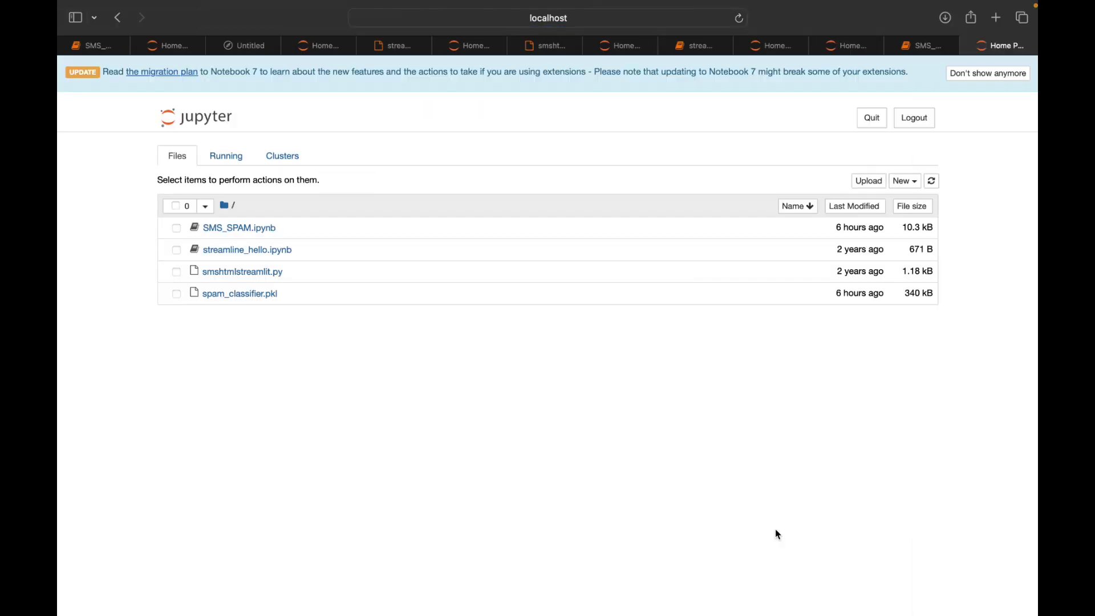
Open SMS_SPAM.ipynb from the Jupyter file listing.
click(248, 227)
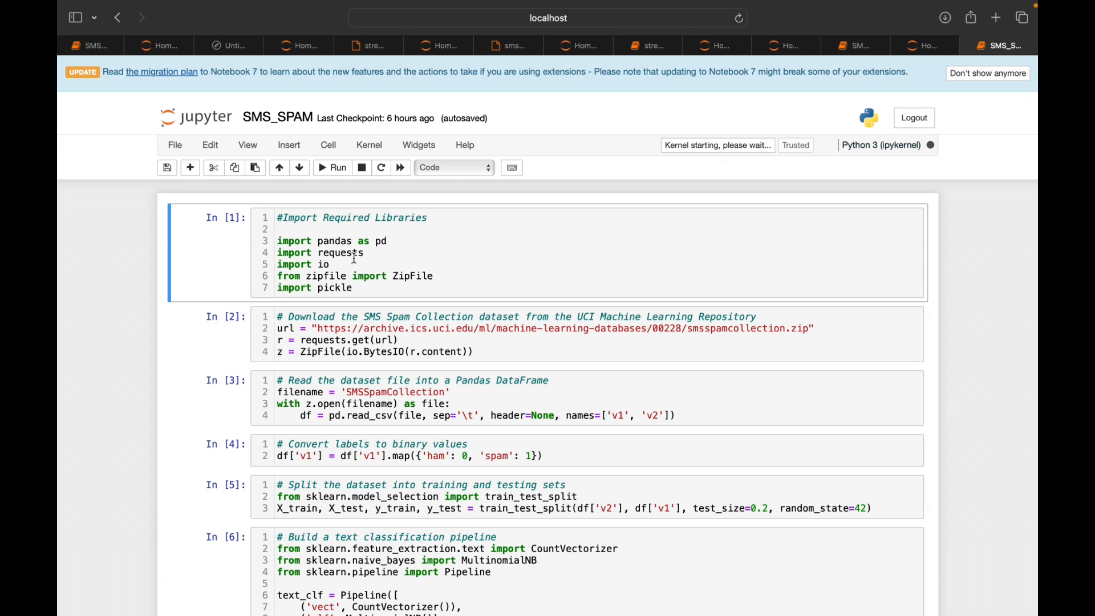
scroll(418, 276, down, 1)
scroll(418, 276, down, 1)
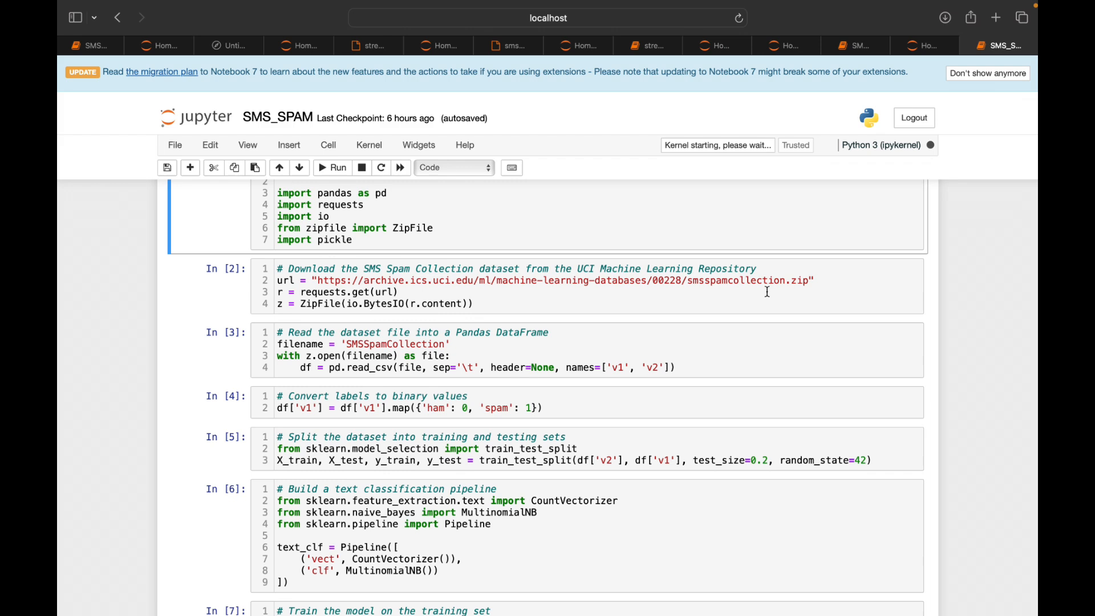
scroll(766, 291, down, 3)
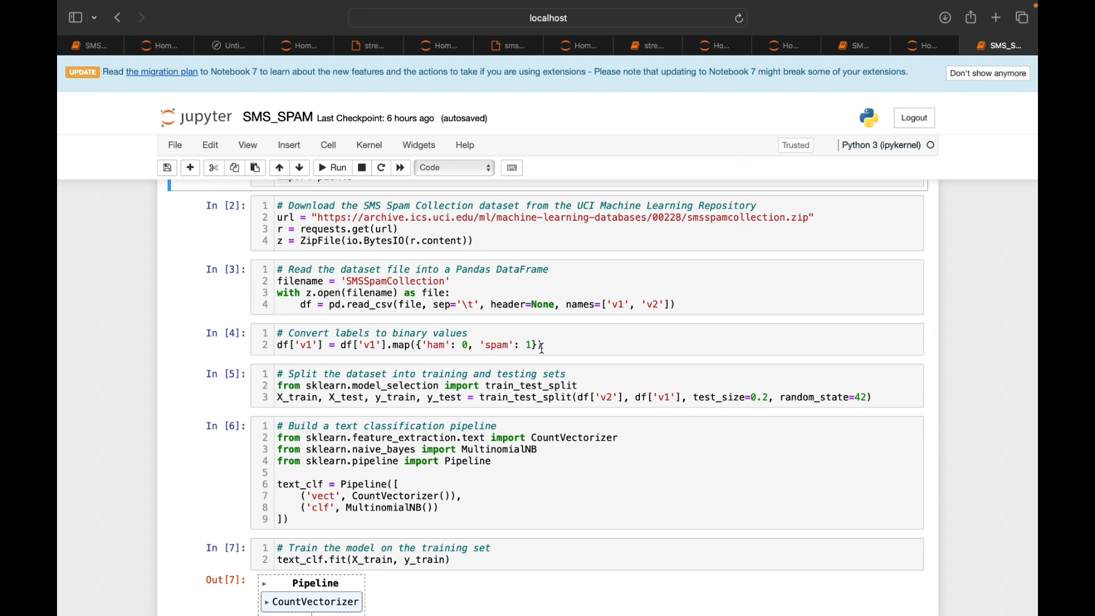
scroll(542, 348, down, 2)
scroll(543, 348, down, 1)
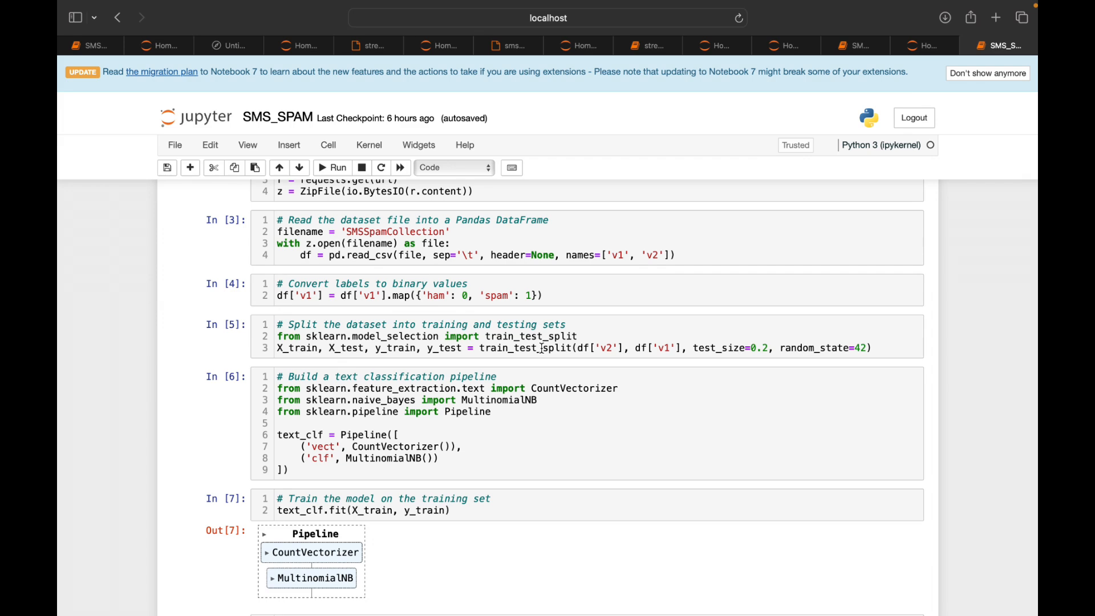
scroll(543, 347, down, 2)
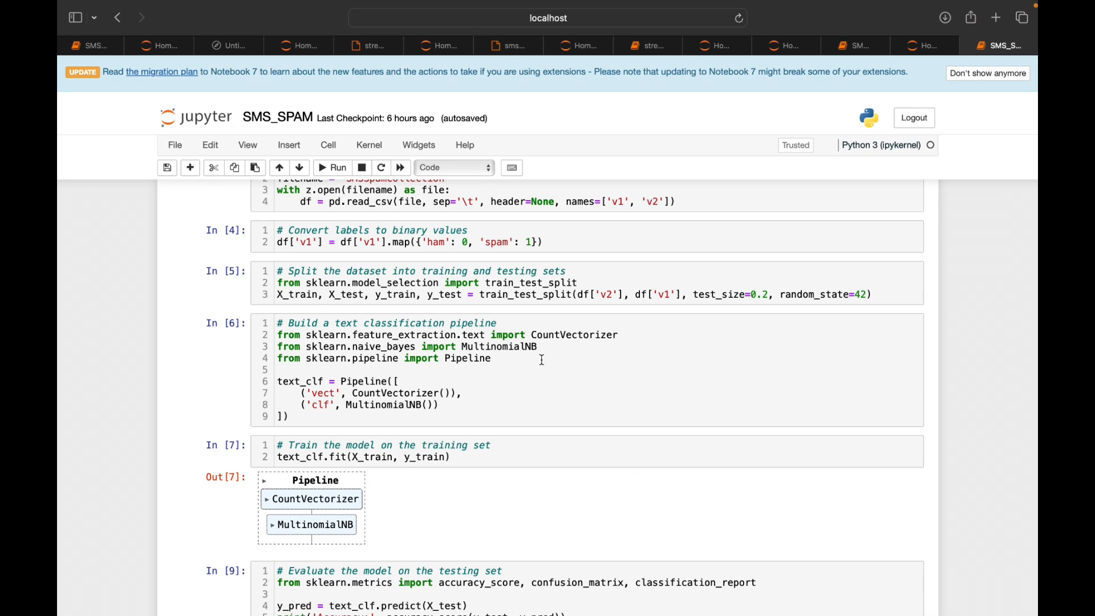
scroll(541, 364, down, 3)
scroll(541, 364, down, 2)
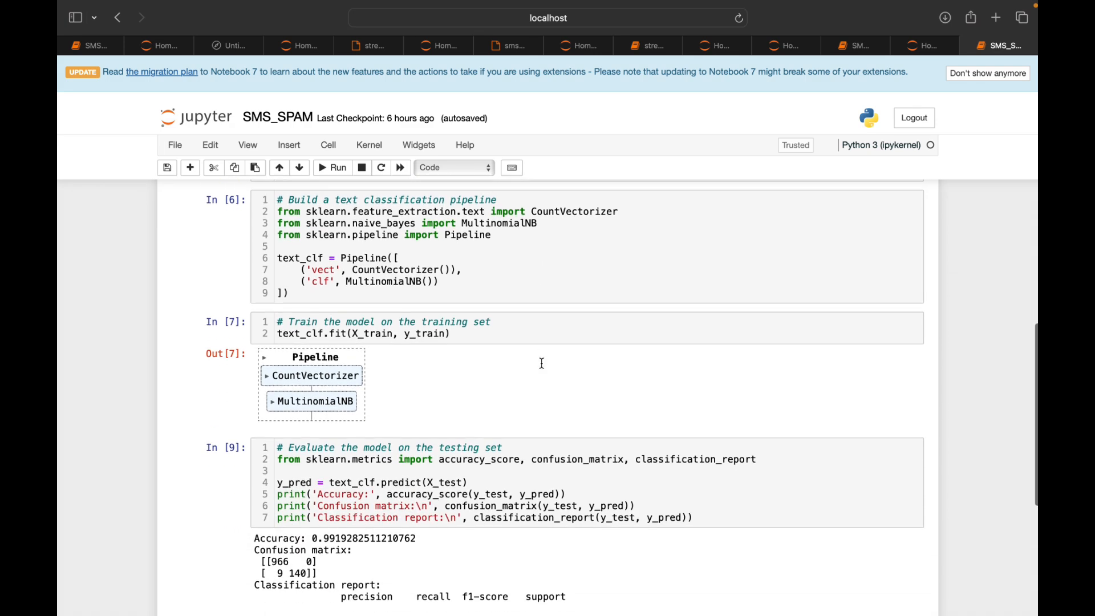
scroll(541, 364, down, 2)
scroll(541, 363, down, 2)
scroll(540, 368, down, 2)
scroll(541, 368, down, 2)
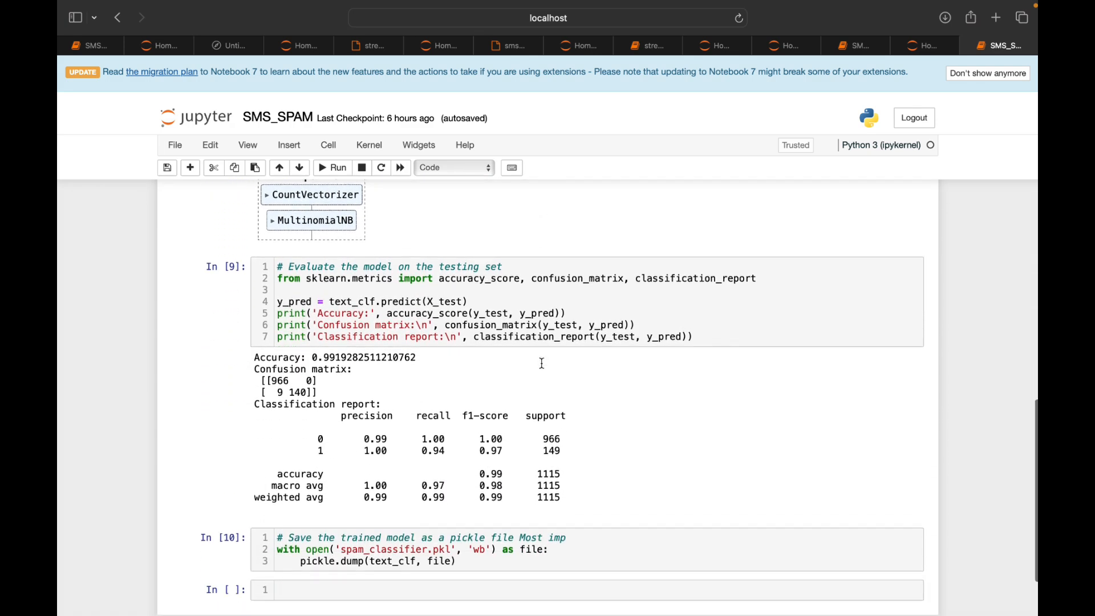
scroll(541, 368, down, 1)
scroll(541, 369, down, 1)
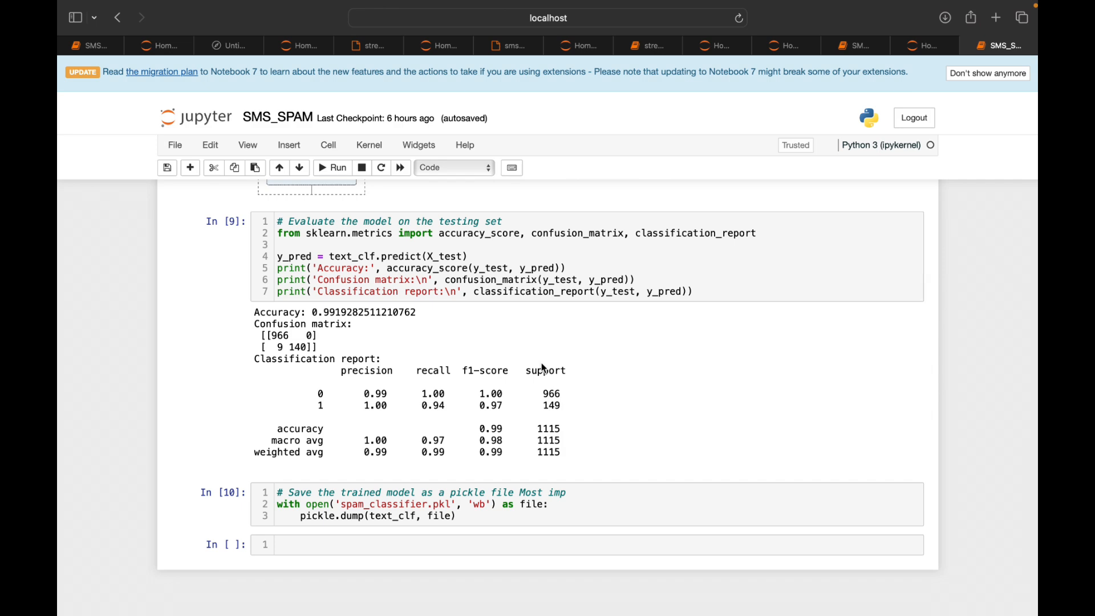
scroll(541, 368, down, 1)
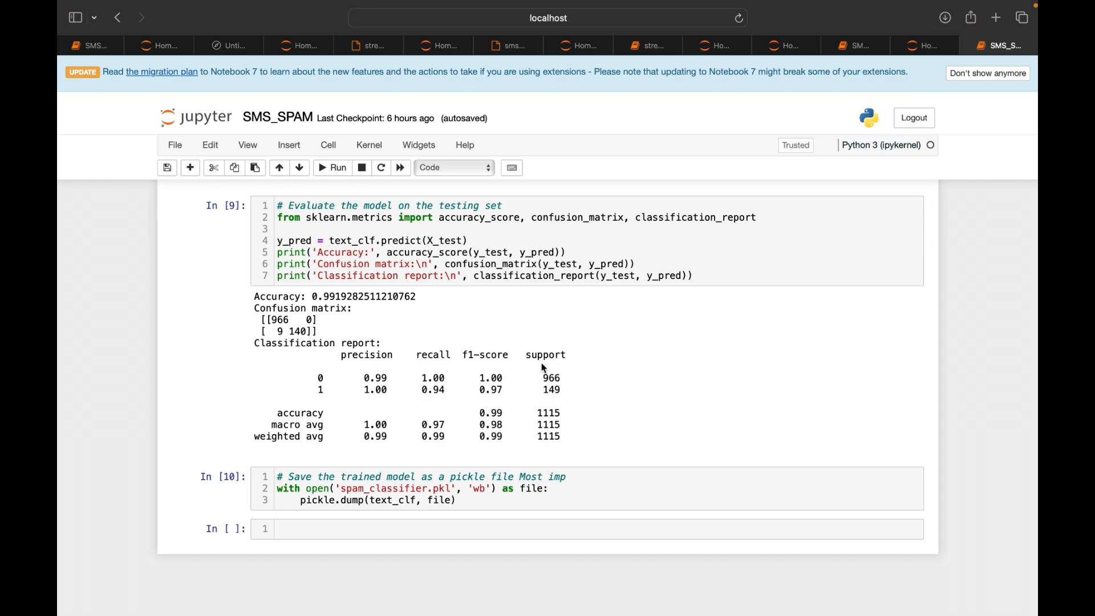
Highlight text_clf in the pickle-saving and pipeline cells, then return to the Jupyter Home list.
drag(470, 504, 336, 466)
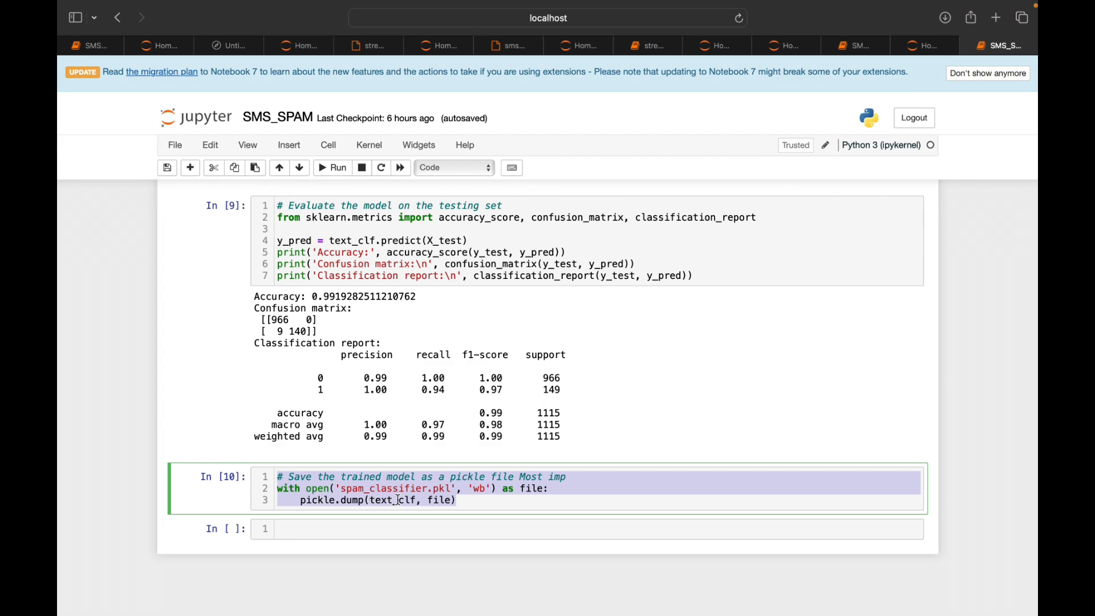
double_click(394, 500)
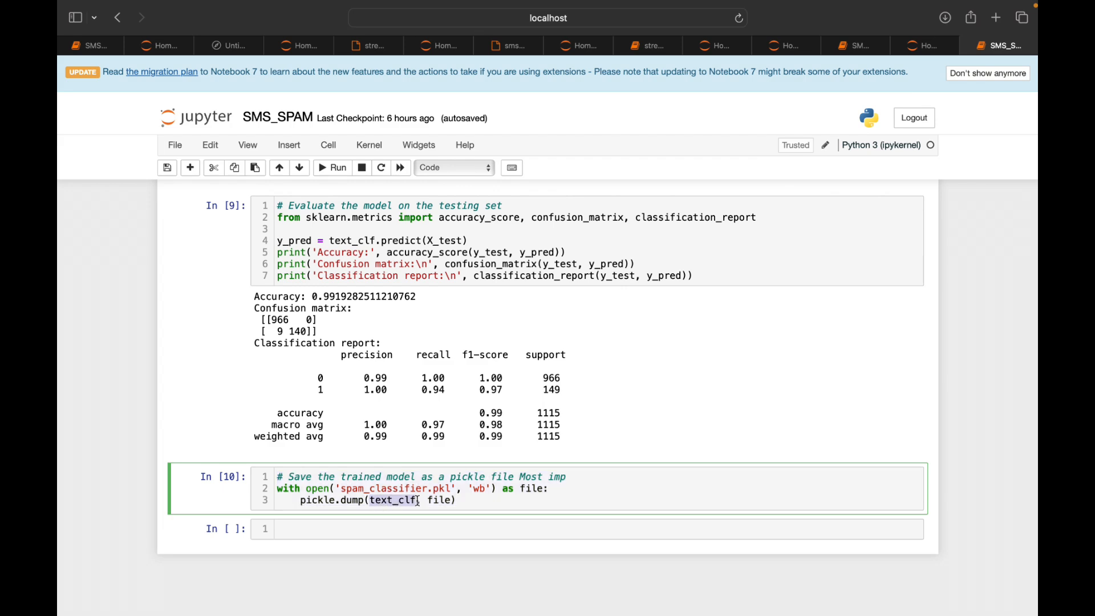
scroll(485, 457, up, 4)
scroll(484, 457, up, 4)
scroll(485, 457, up, 2)
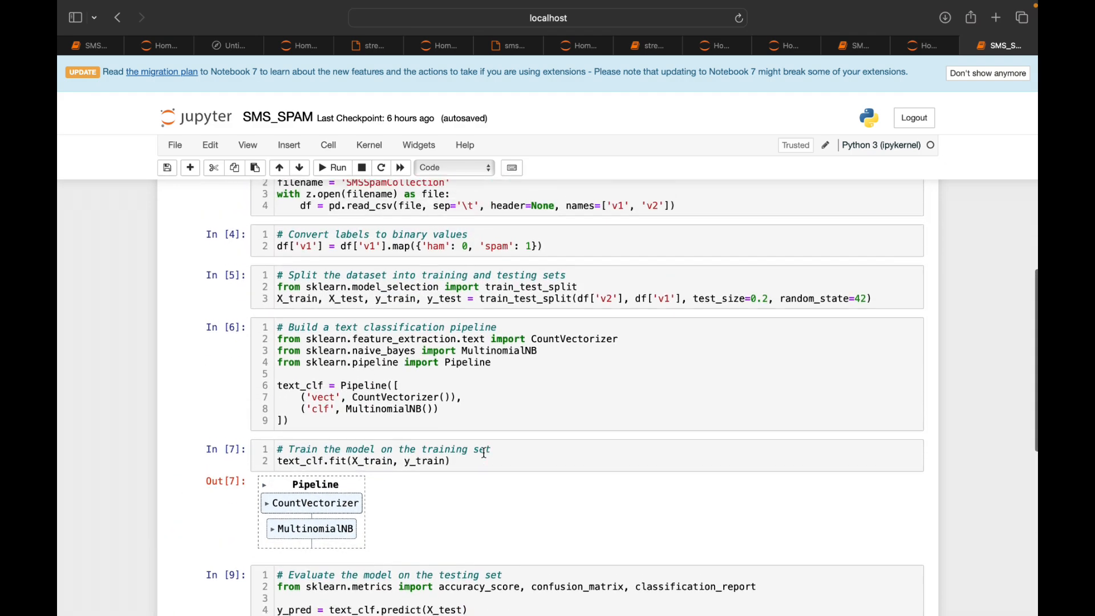
double_click(301, 413)
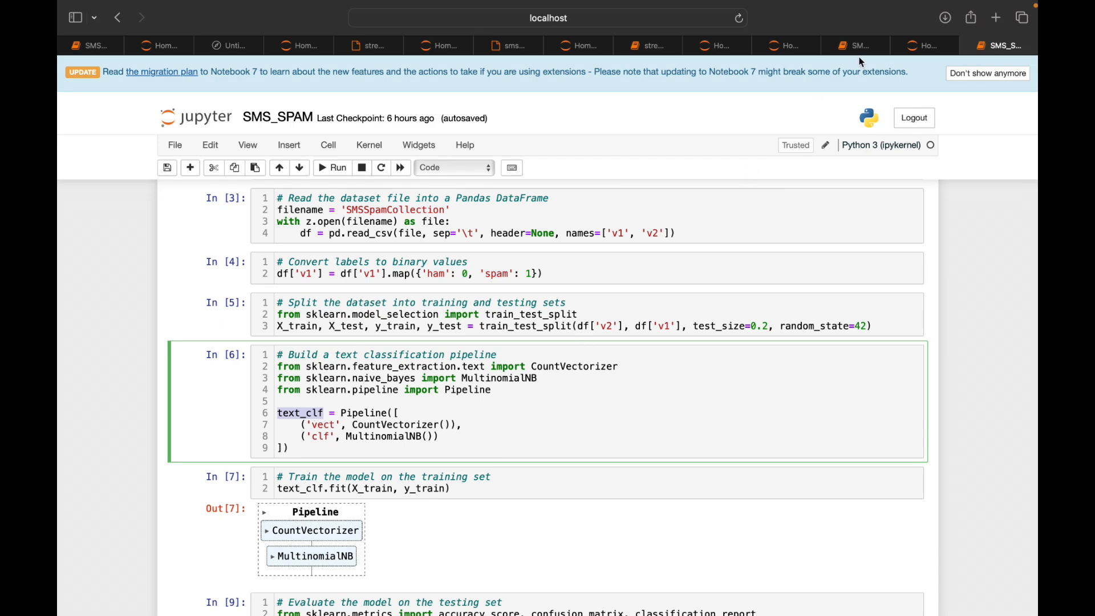
click(923, 46)
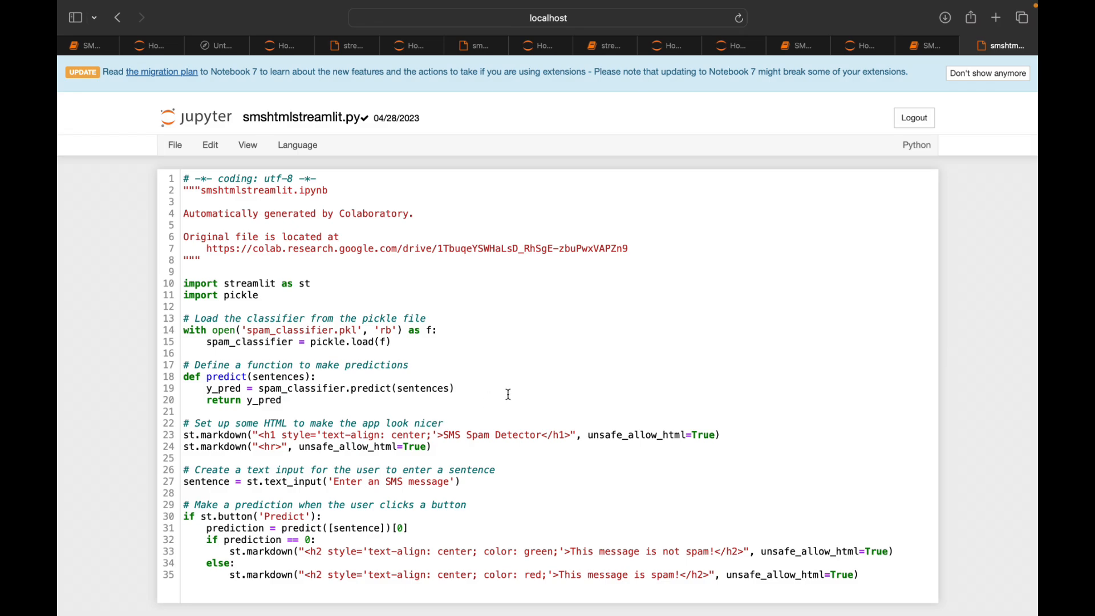
Suspend the Jupyter server with Ctrl+Z and run streamlit run smshtmlstreamlit.py.
key(super+Tab)
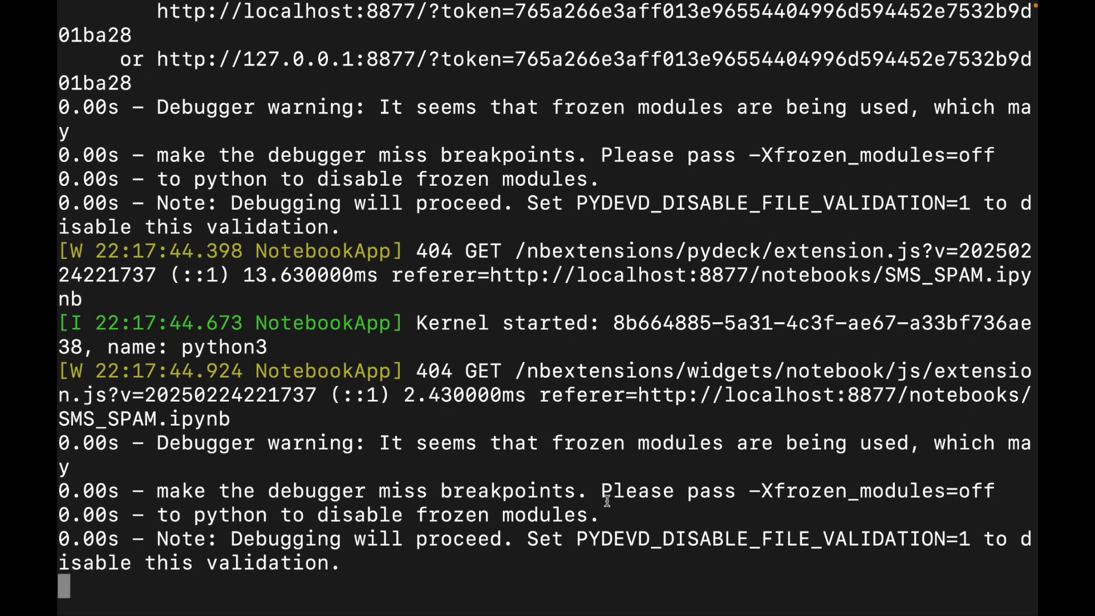
key(ctrl+z)
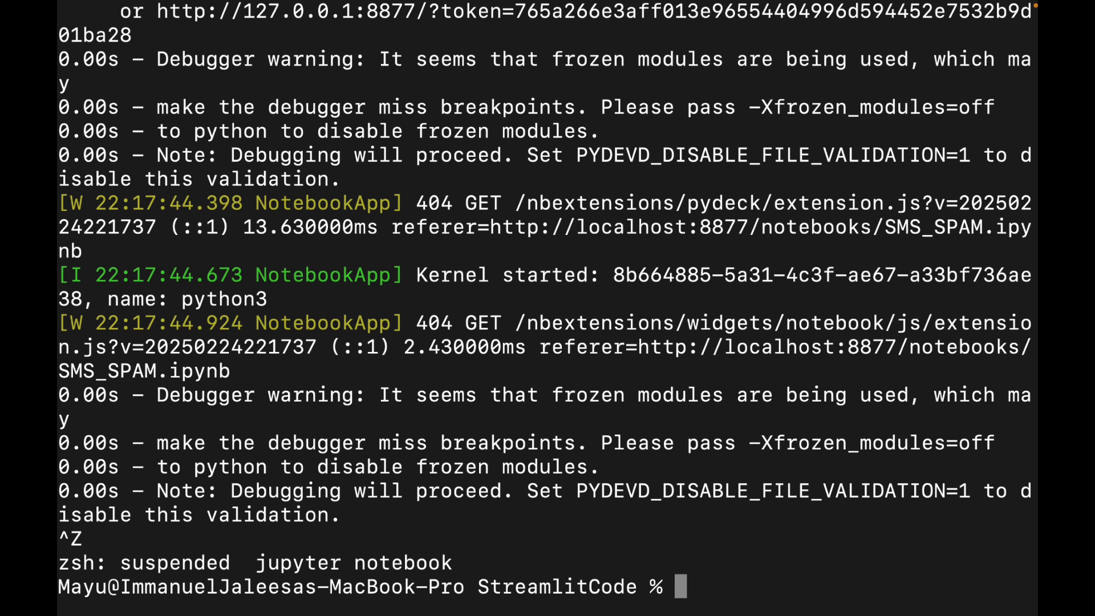
text(streamli)
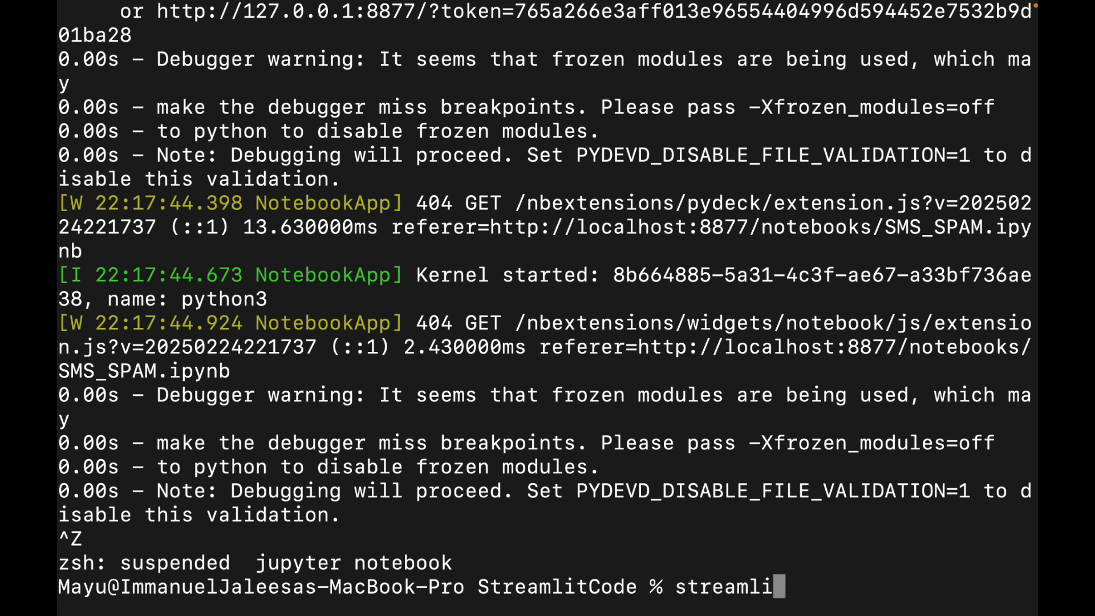
text(t run)
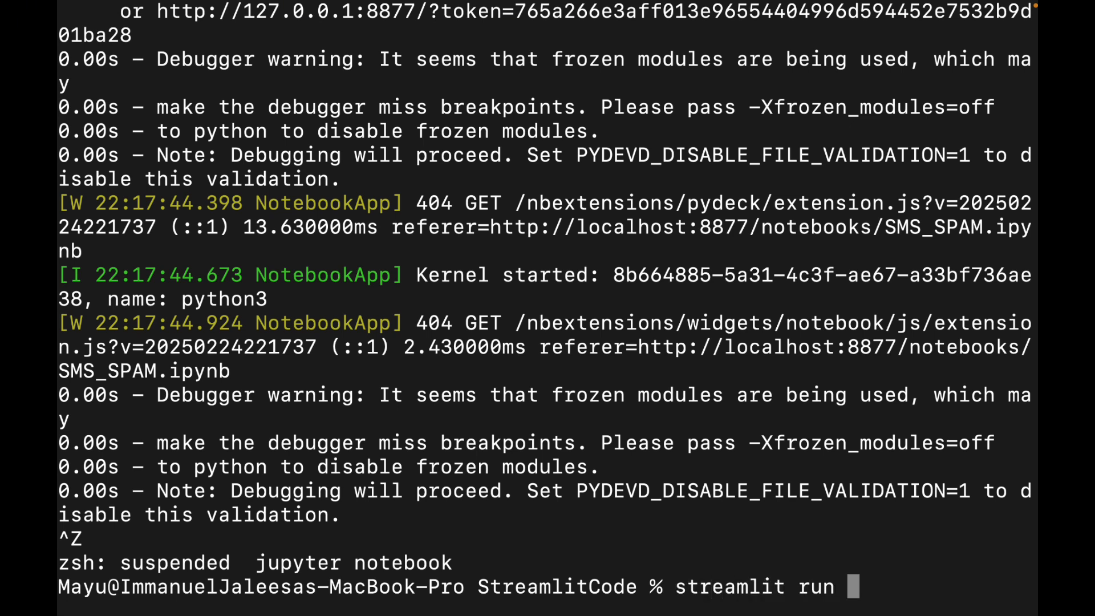
key(Tab)
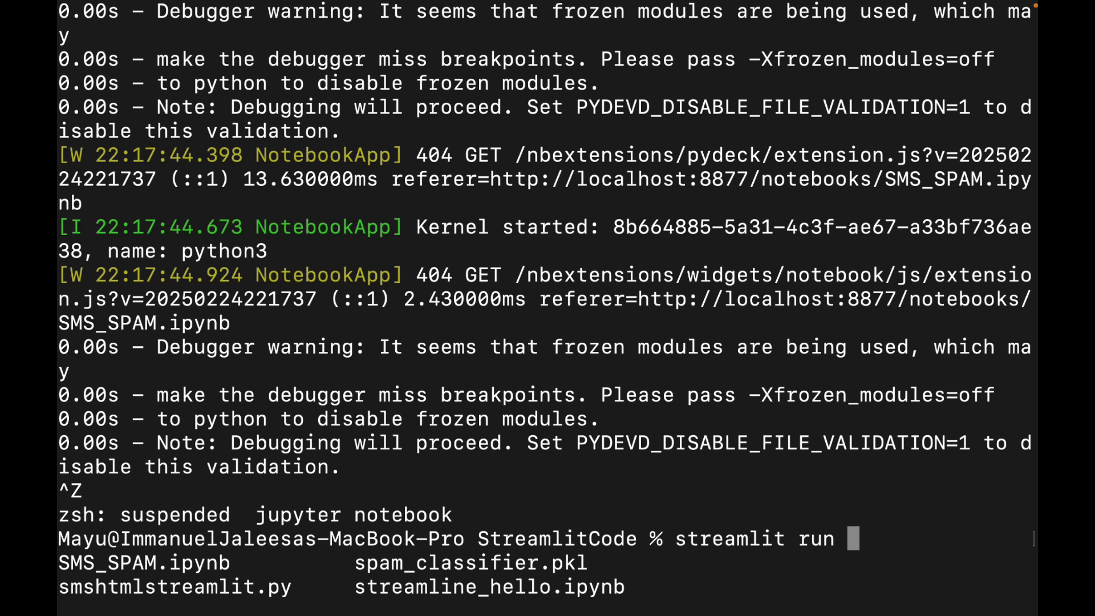
text(sp)
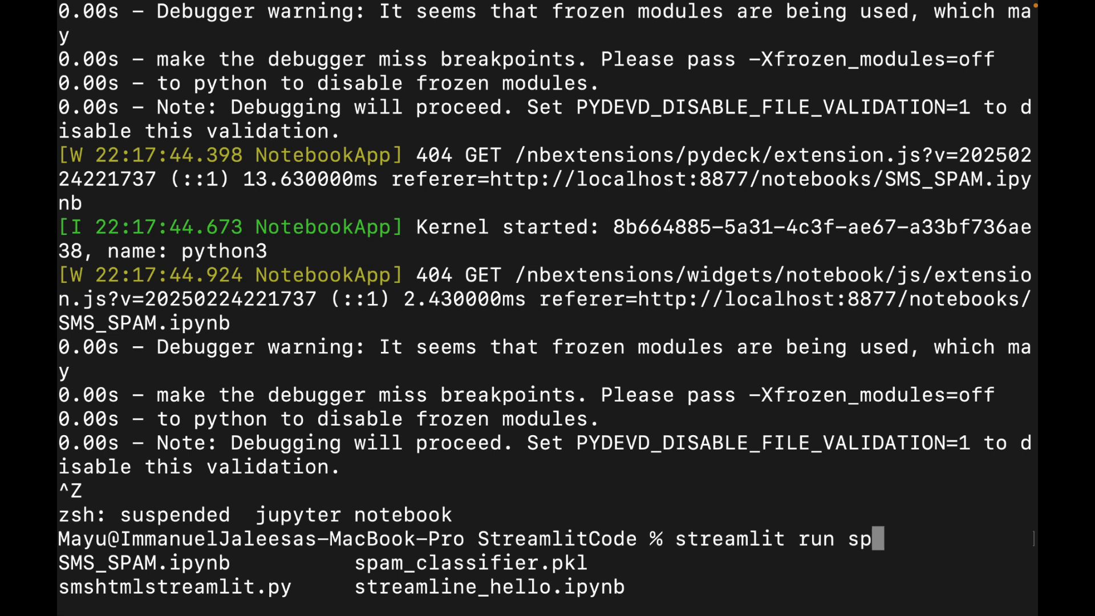
key(BackSpace)
key(BackSpace)
text(sms)
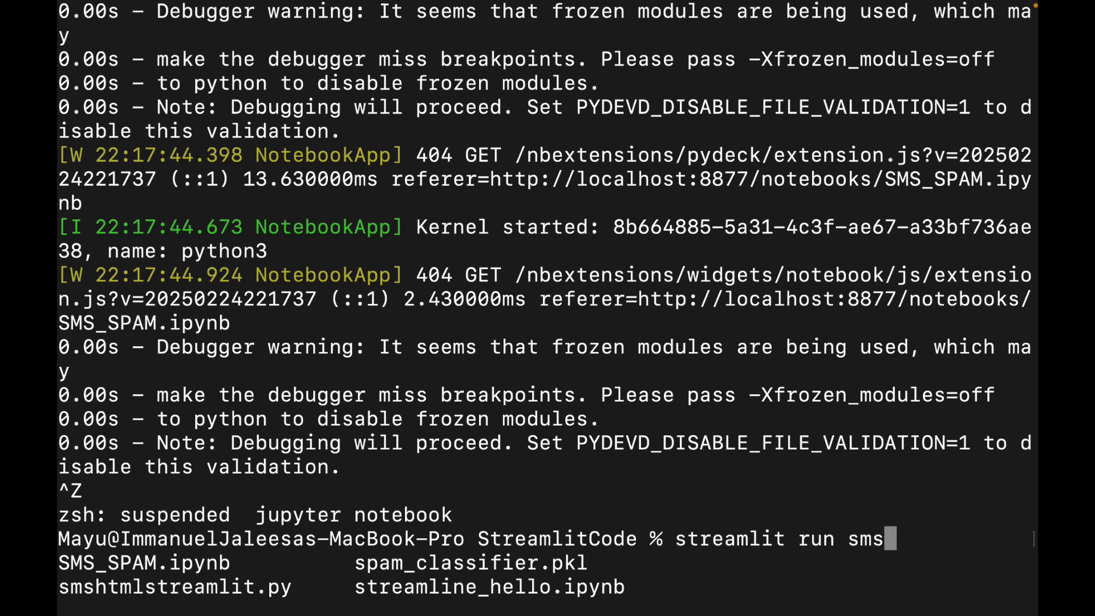
text(ht)
key(Tab)
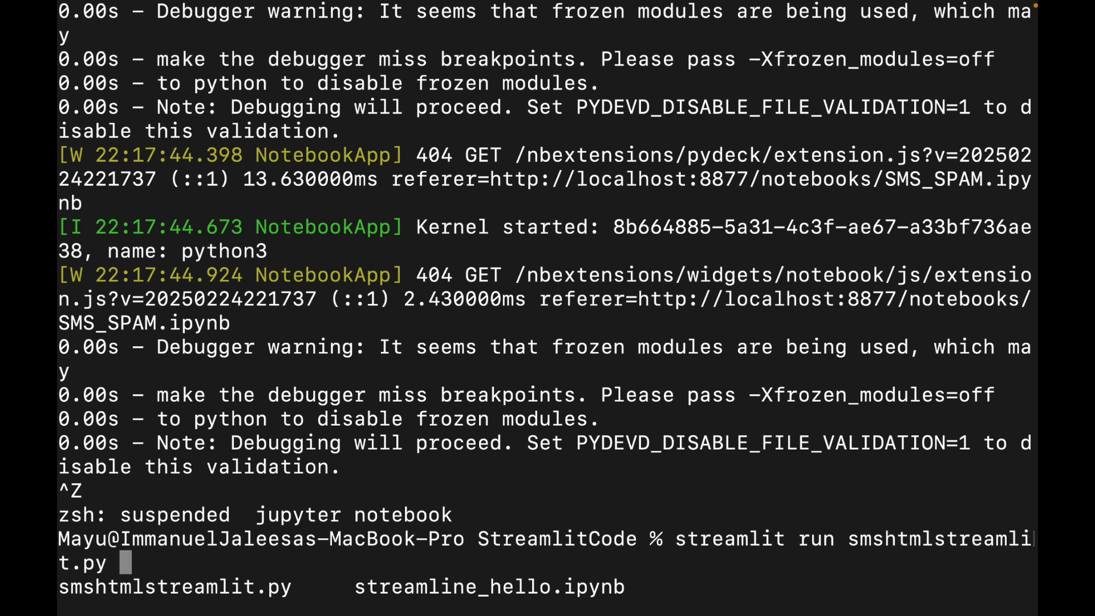
key(Return)
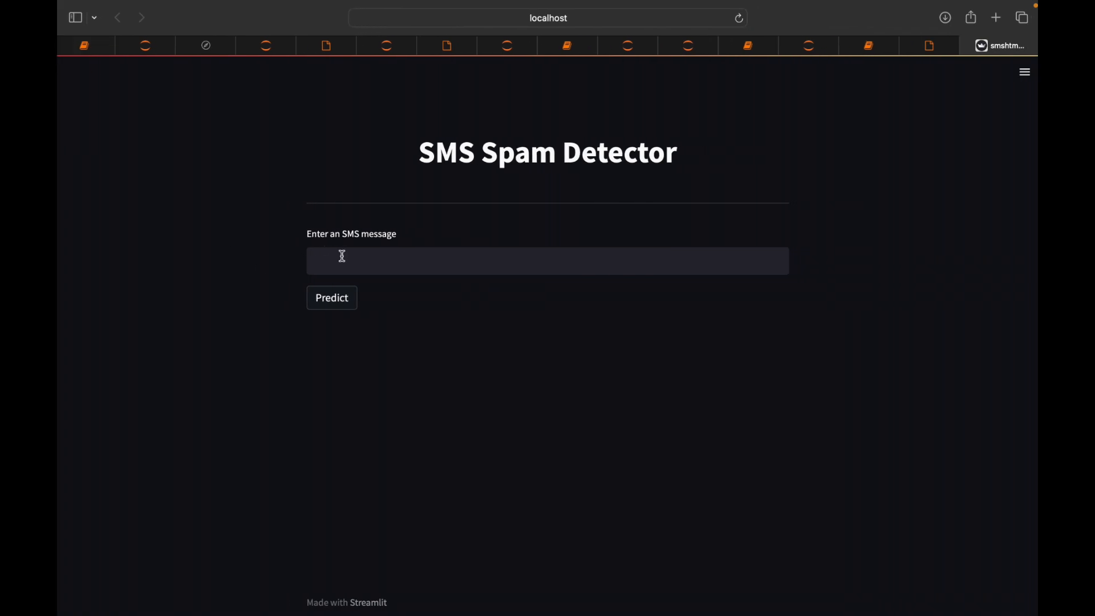
Paste the FREE iPhone 15 prize message, get it predicted as spam, and select it for replacement.
click(341, 256)
key(super+v)
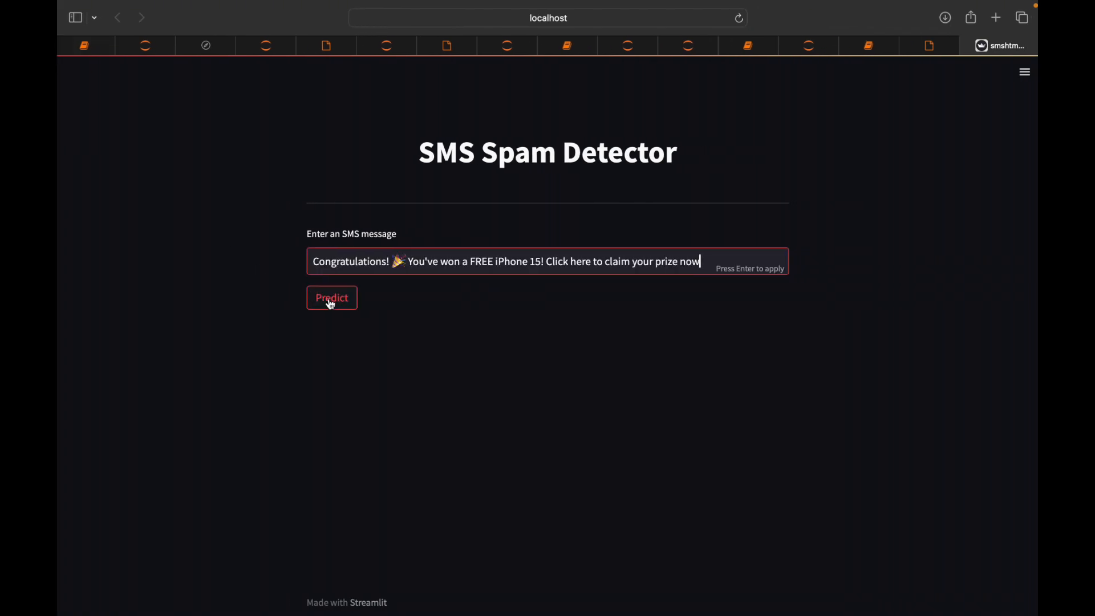
click(330, 302)
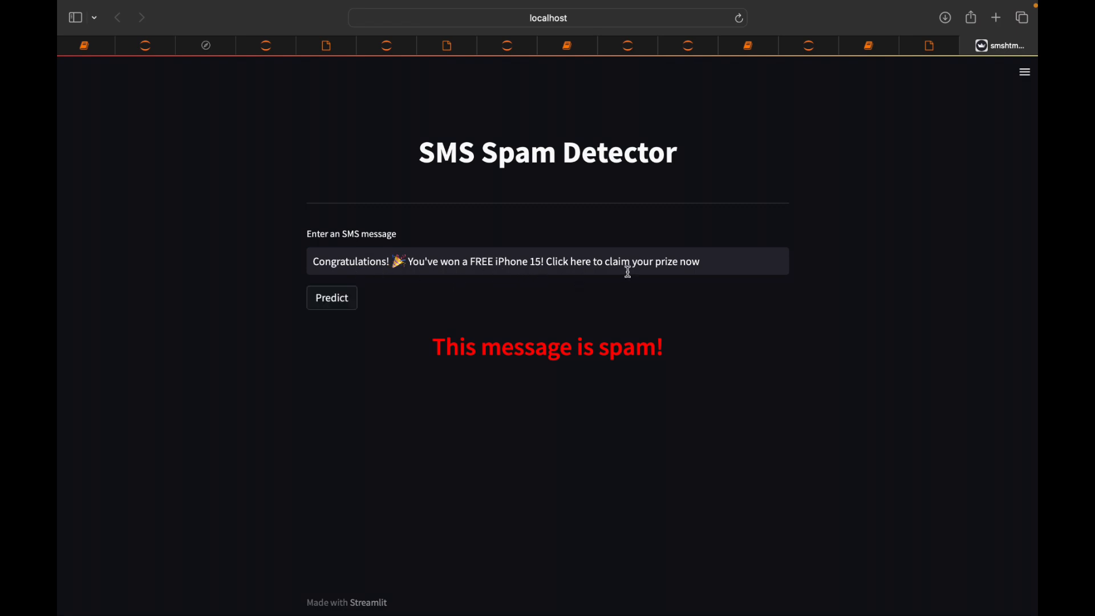
click(697, 262)
key(super+a)
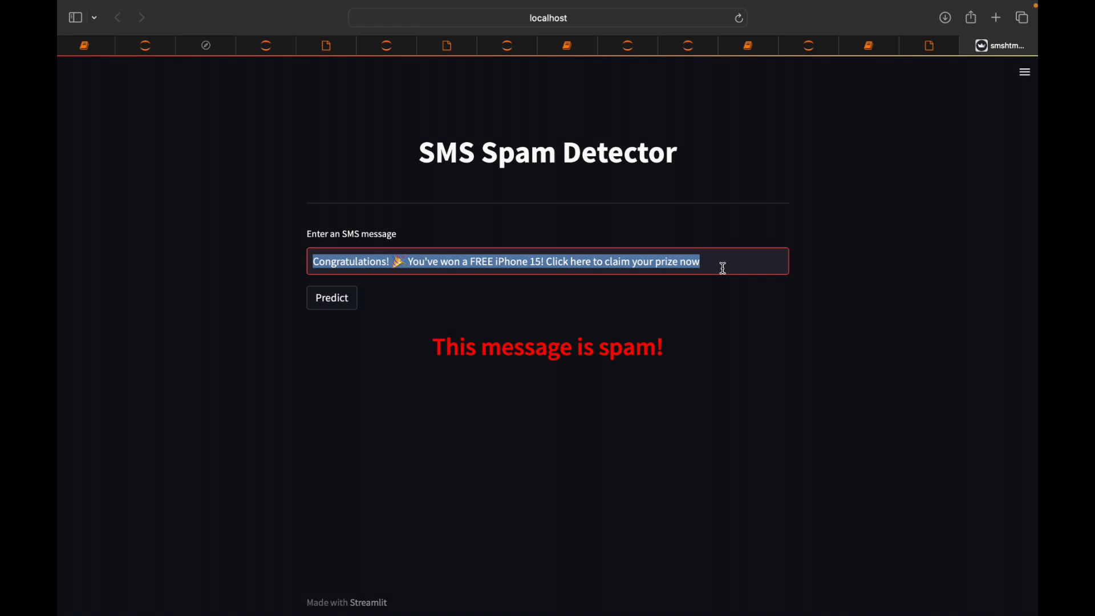
text(Come ba)
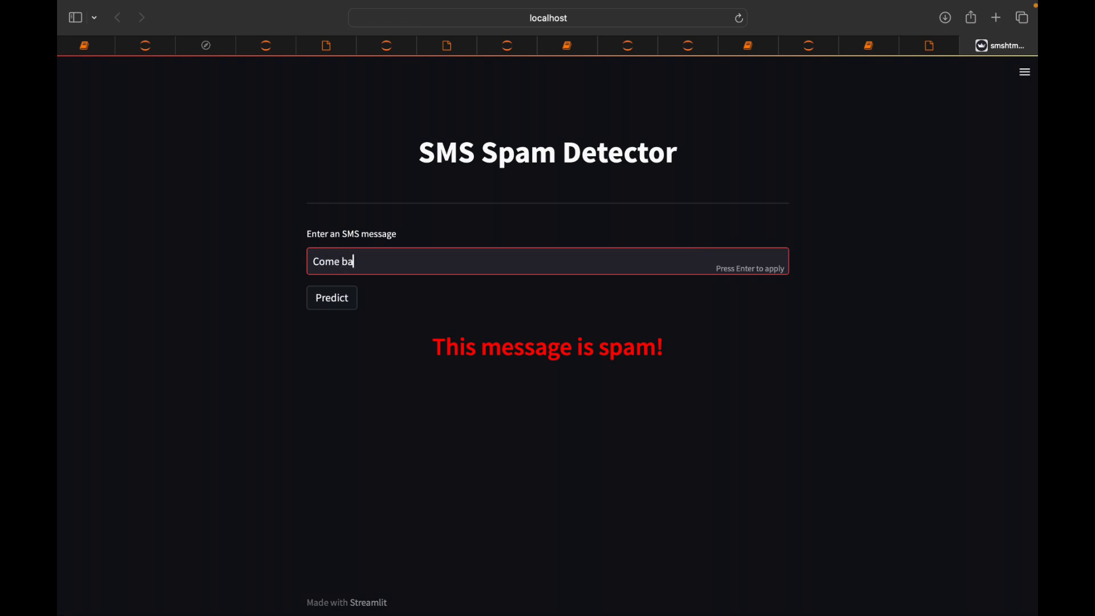
text(ck to )
text(school )
text(at 1 pm)
Predict 'Come back to school at 1 pm' as not spam, then abandon a new address entry.
click(348, 301)
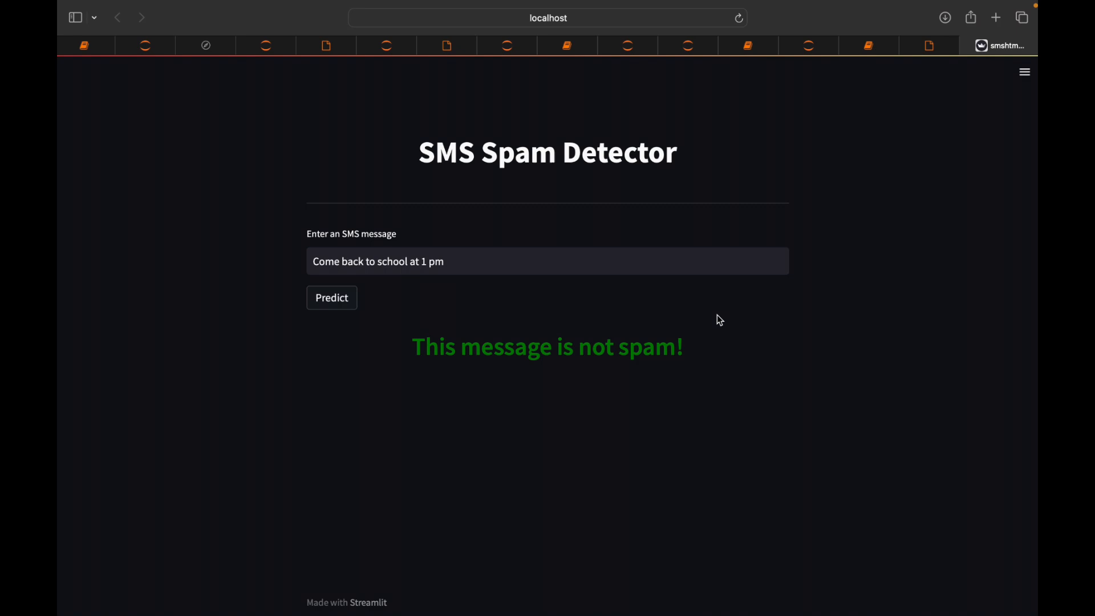
click(605, 18)
click(819, 185)
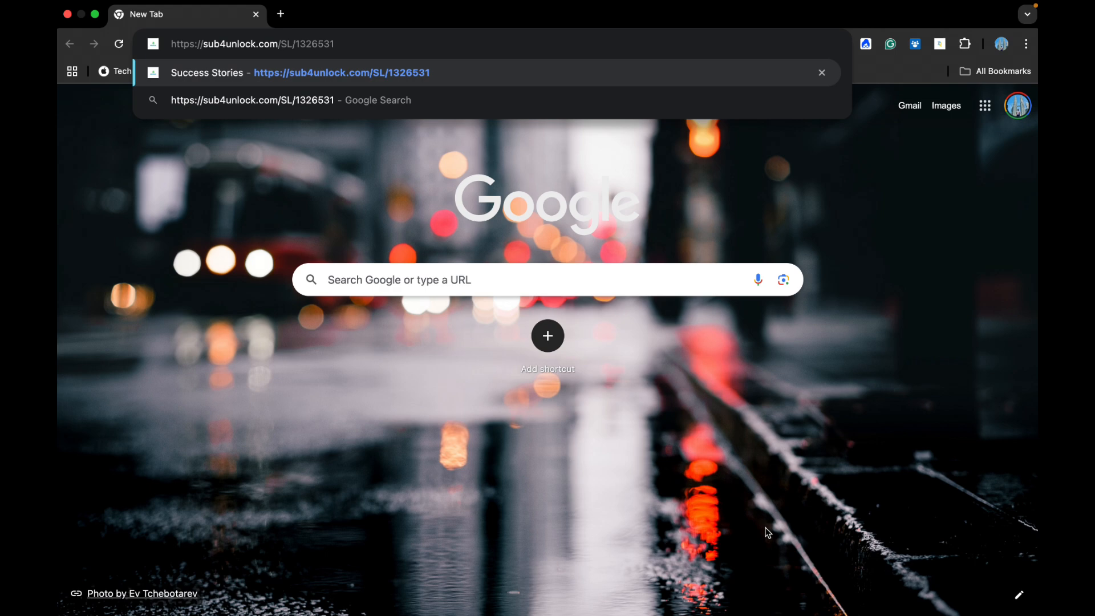
Follow the sub4unlock link through Continue to Link and Get Your Link toward the GitHub repo.
key(Return)
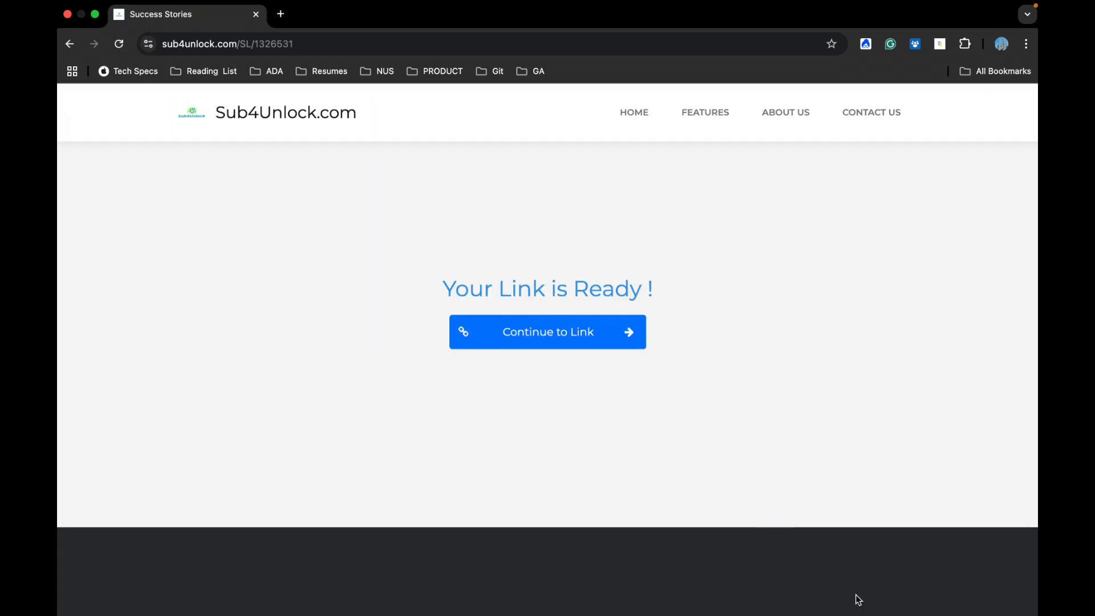
click(608, 335)
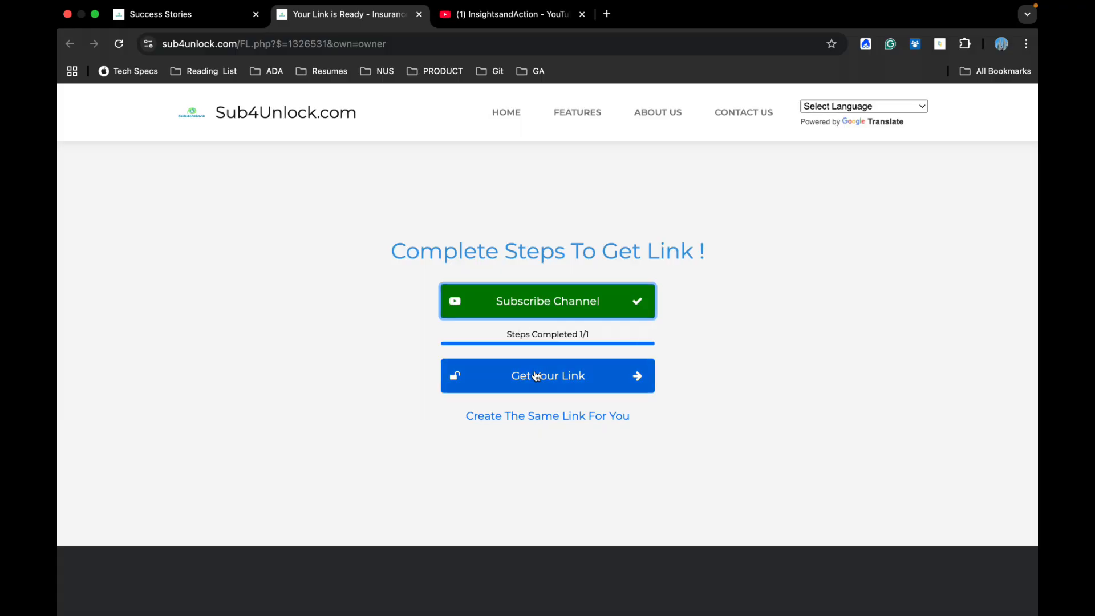
click(541, 377)
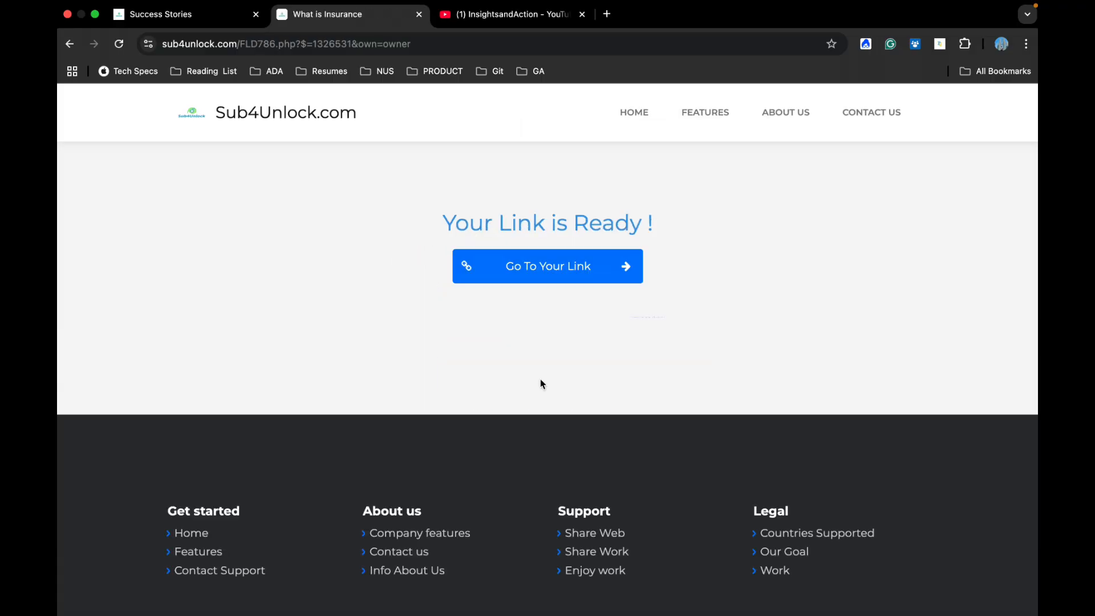